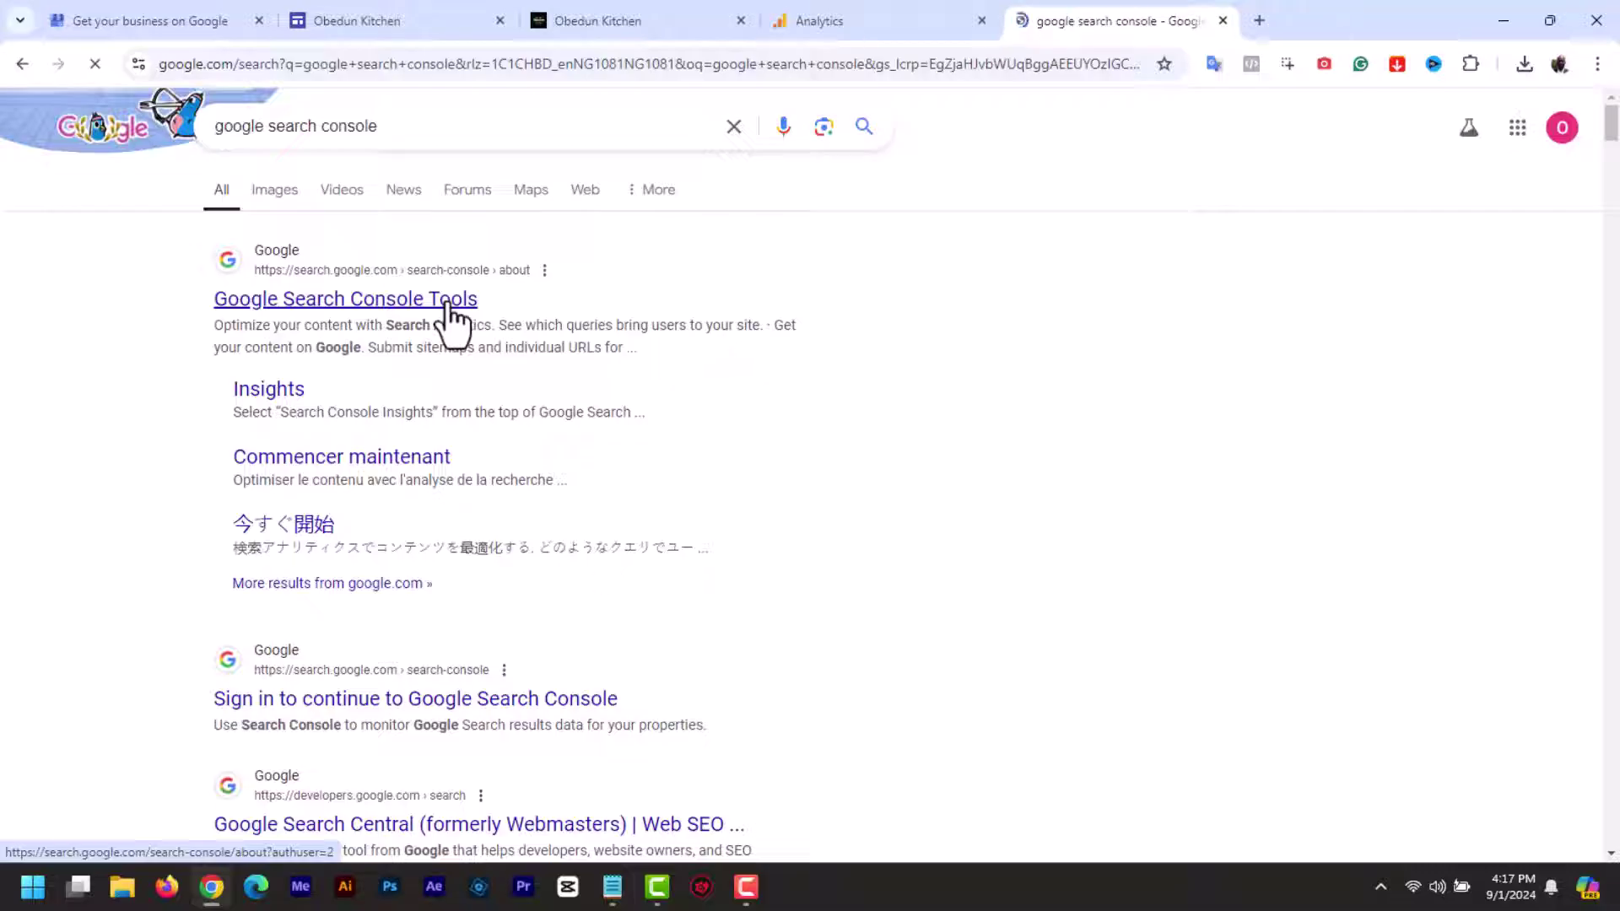
- Open Search Console's about page and start setting it up
click(451, 321)
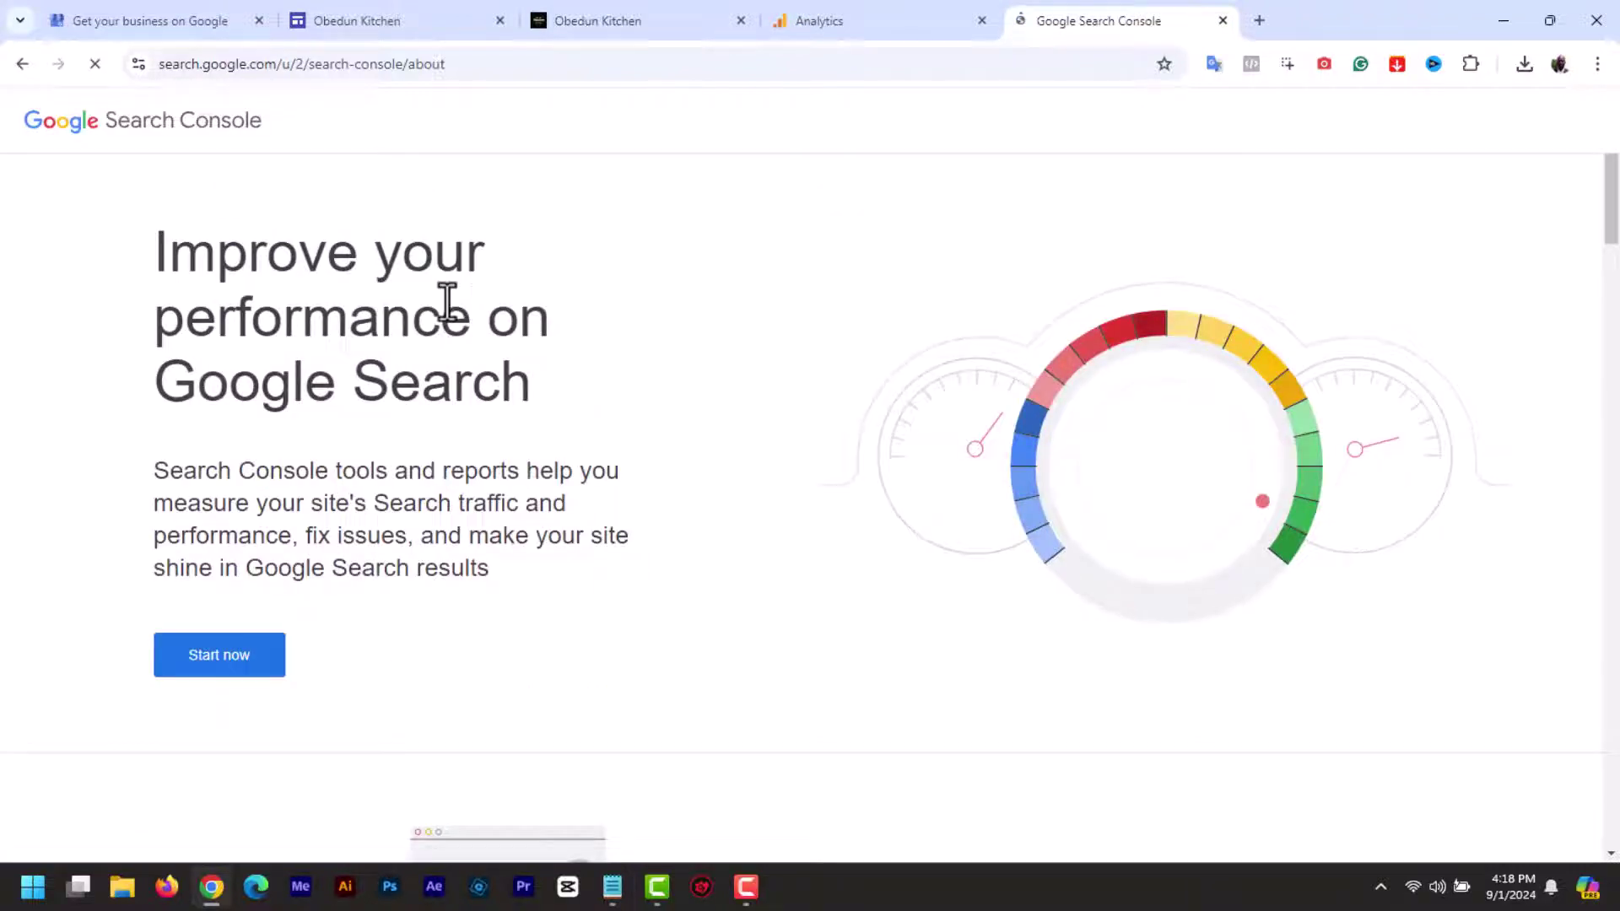
drag(442, 318, 331, 477)
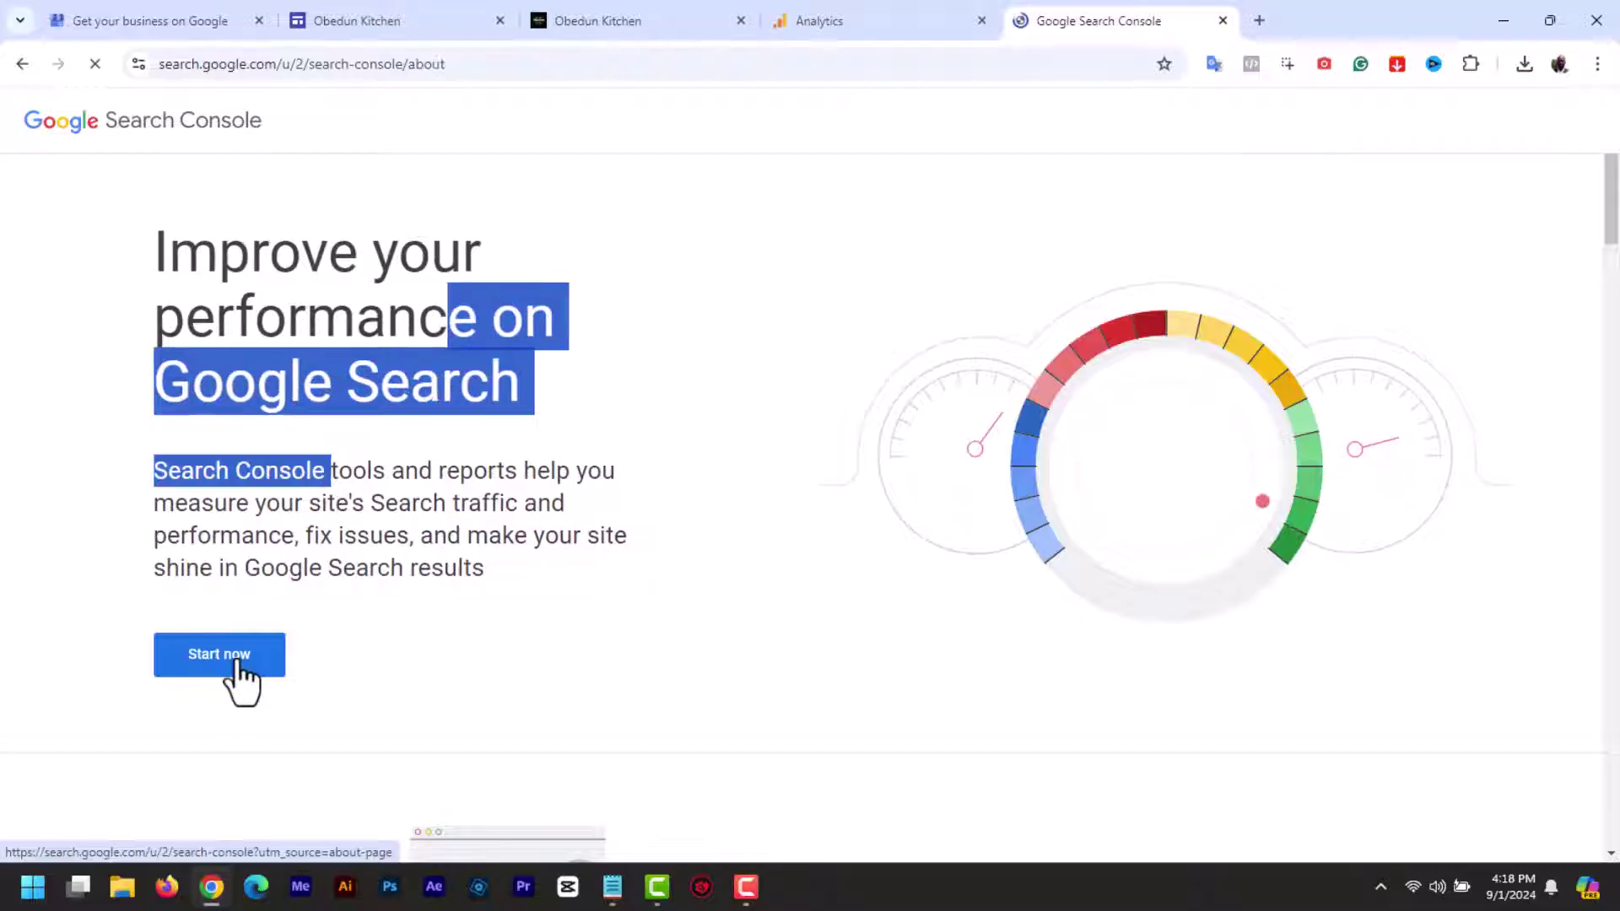
click(110, 517)
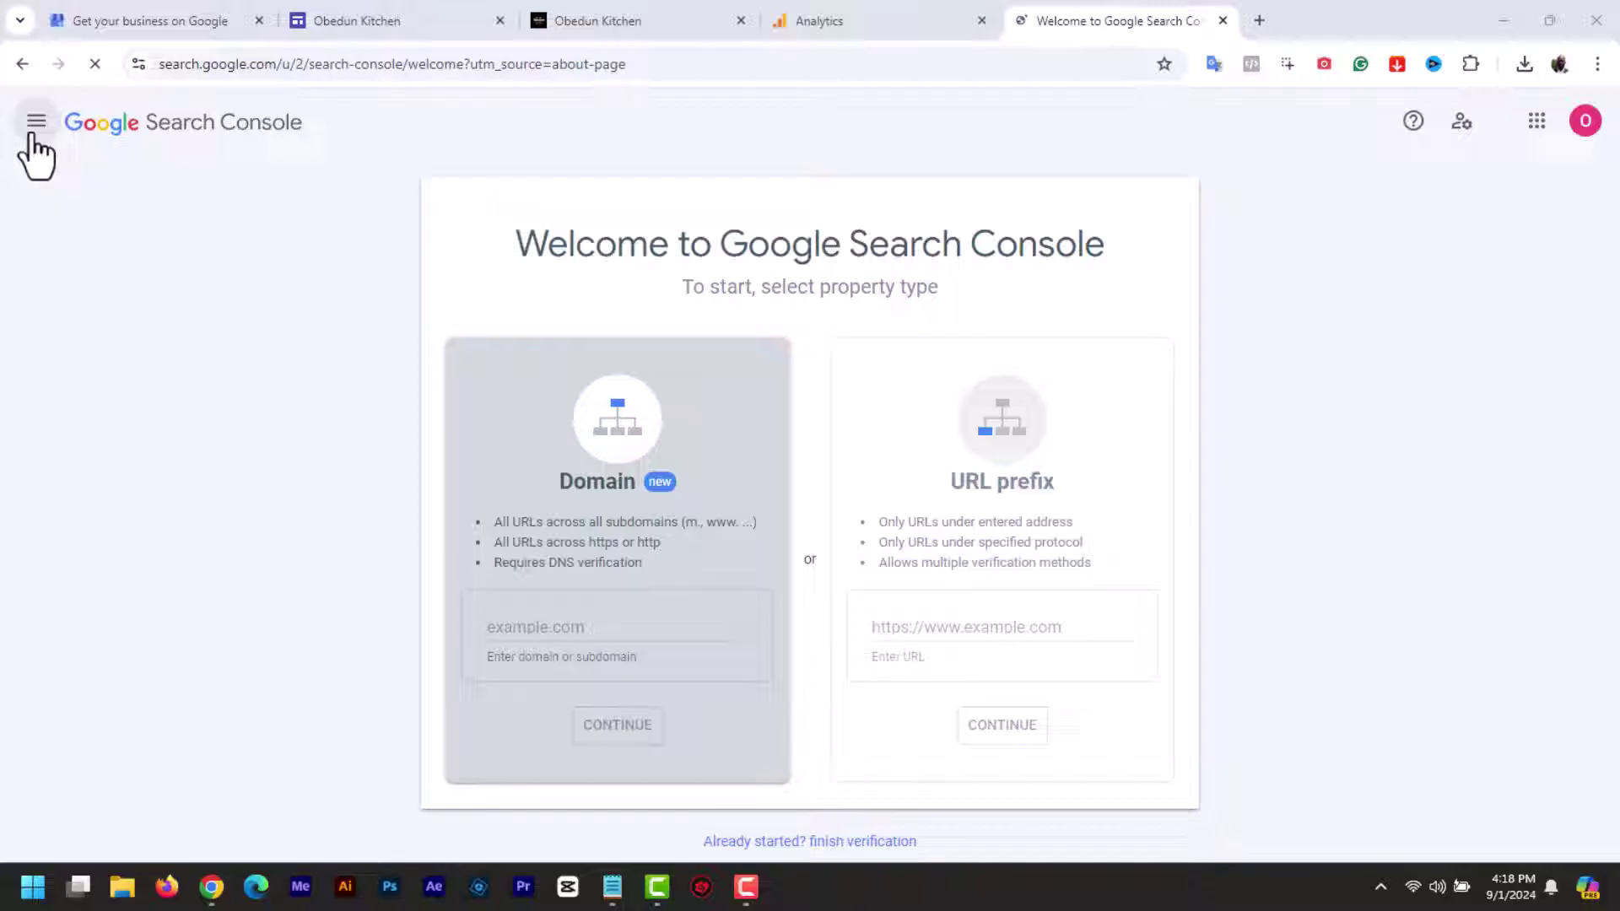
- From the side navigation's property list, choose '+ Add property'
click(36, 123)
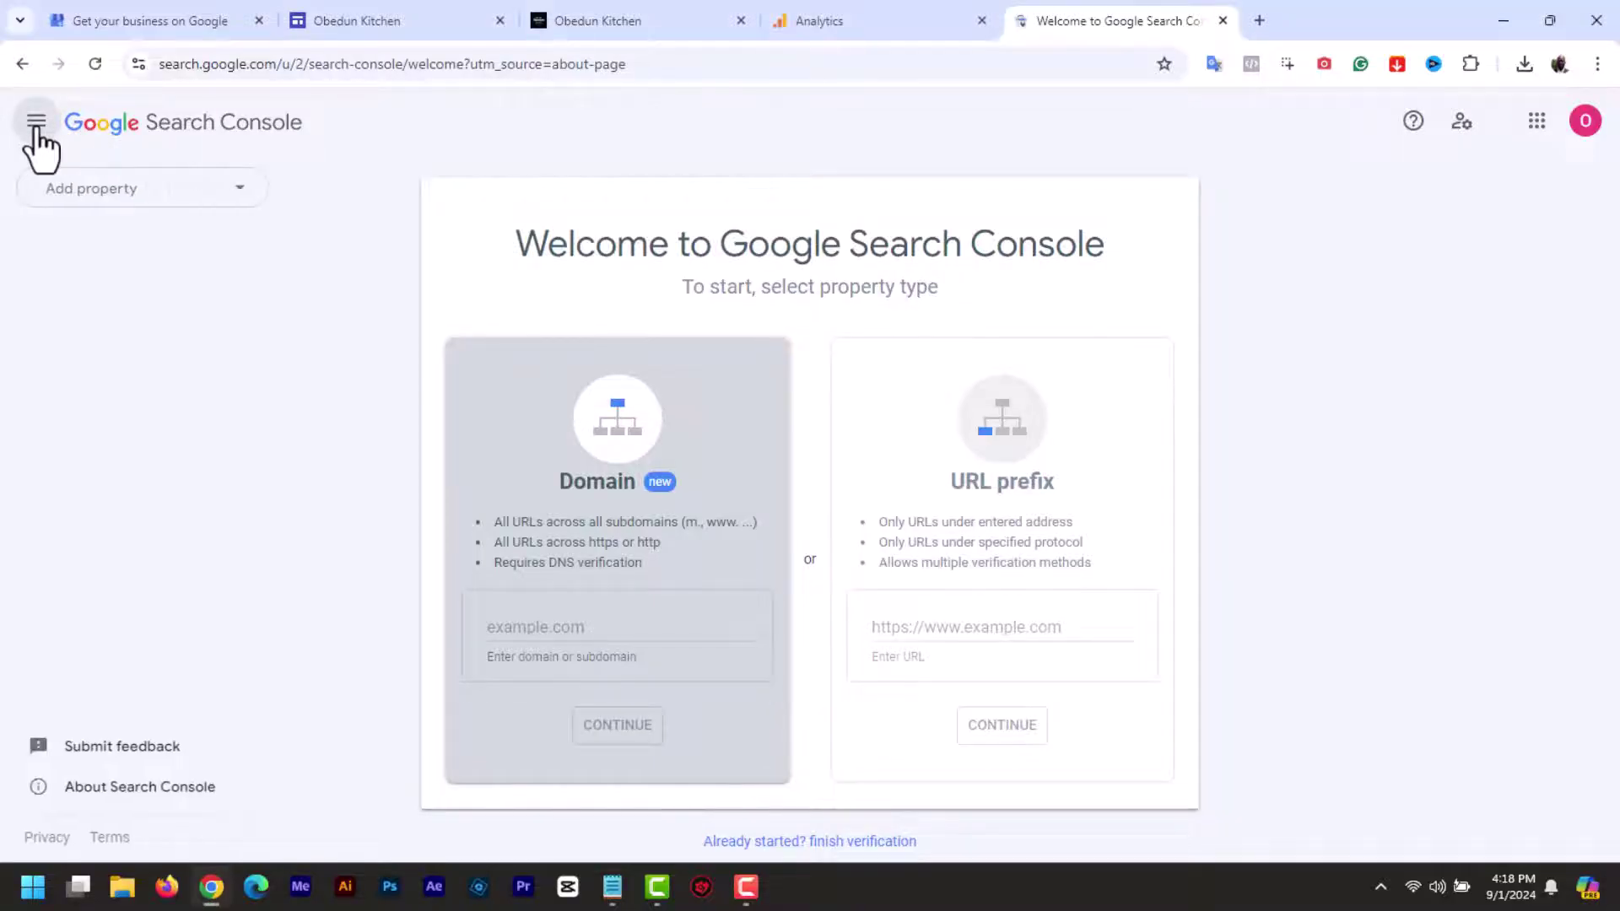
click(229, 192)
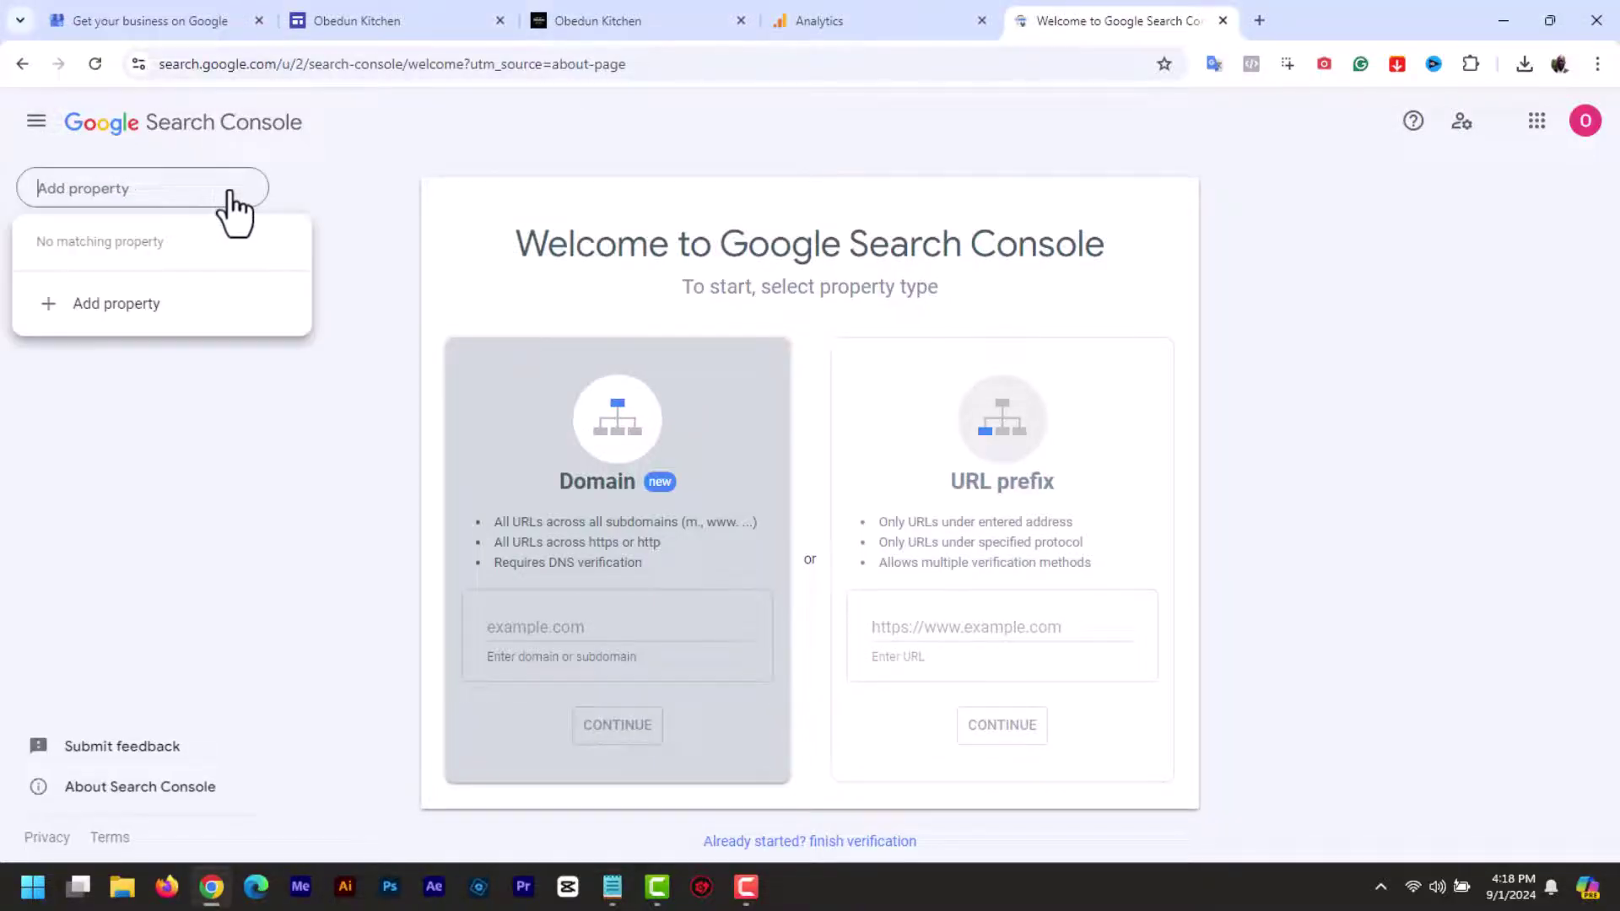
click(120, 305)
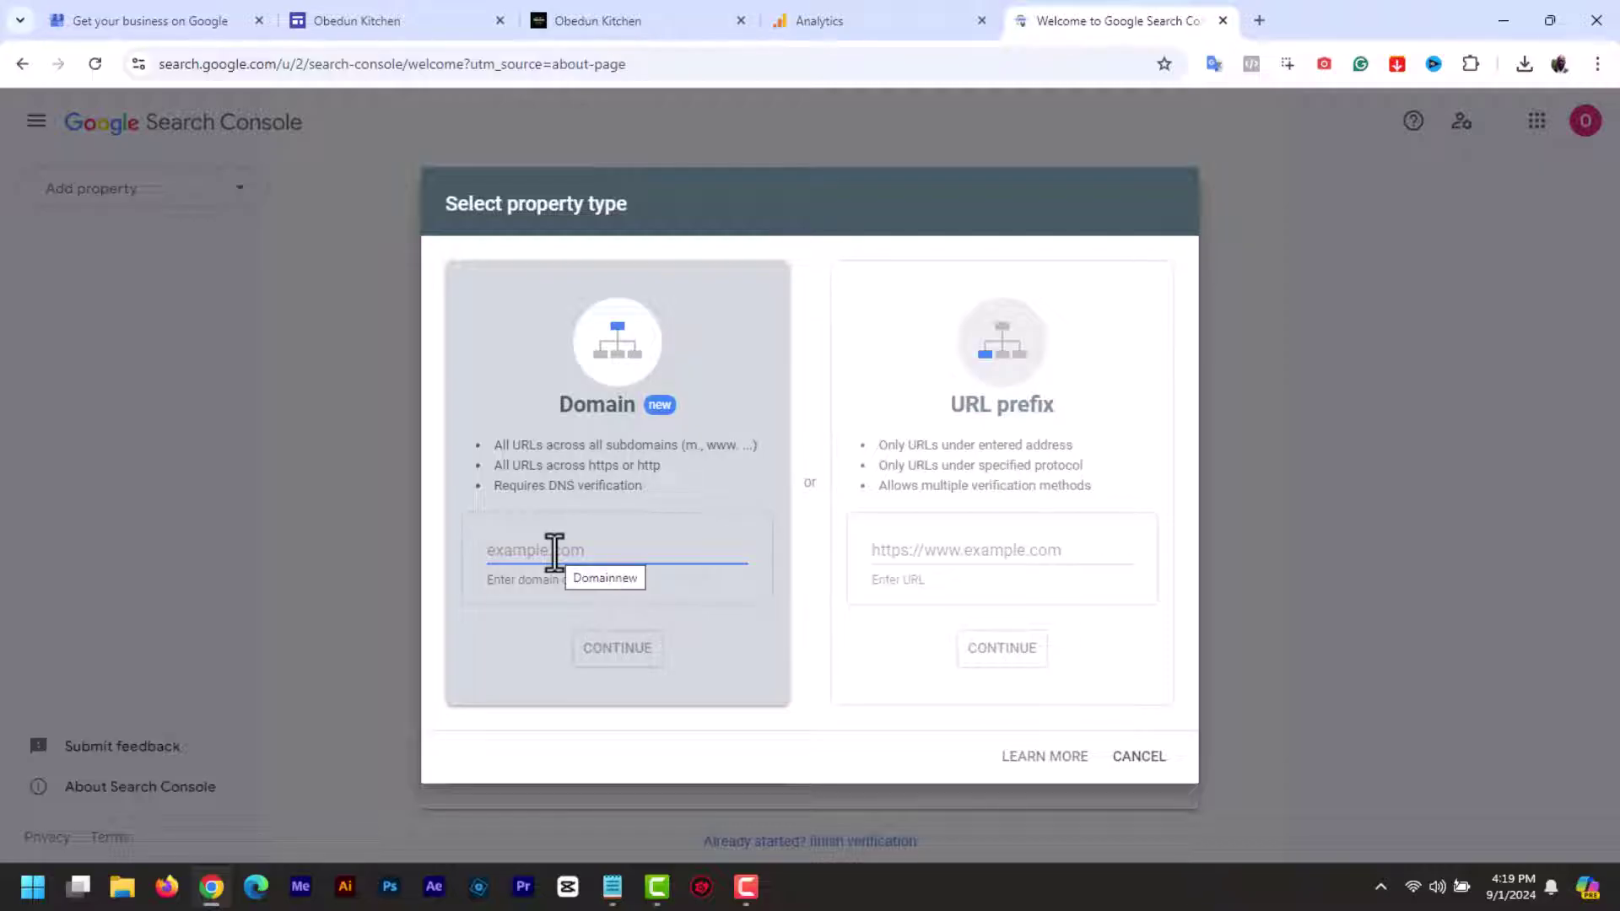
- Choose URL prefix and paste the Obedun Kitchen Google Sites address as the property URL
click(926, 550)
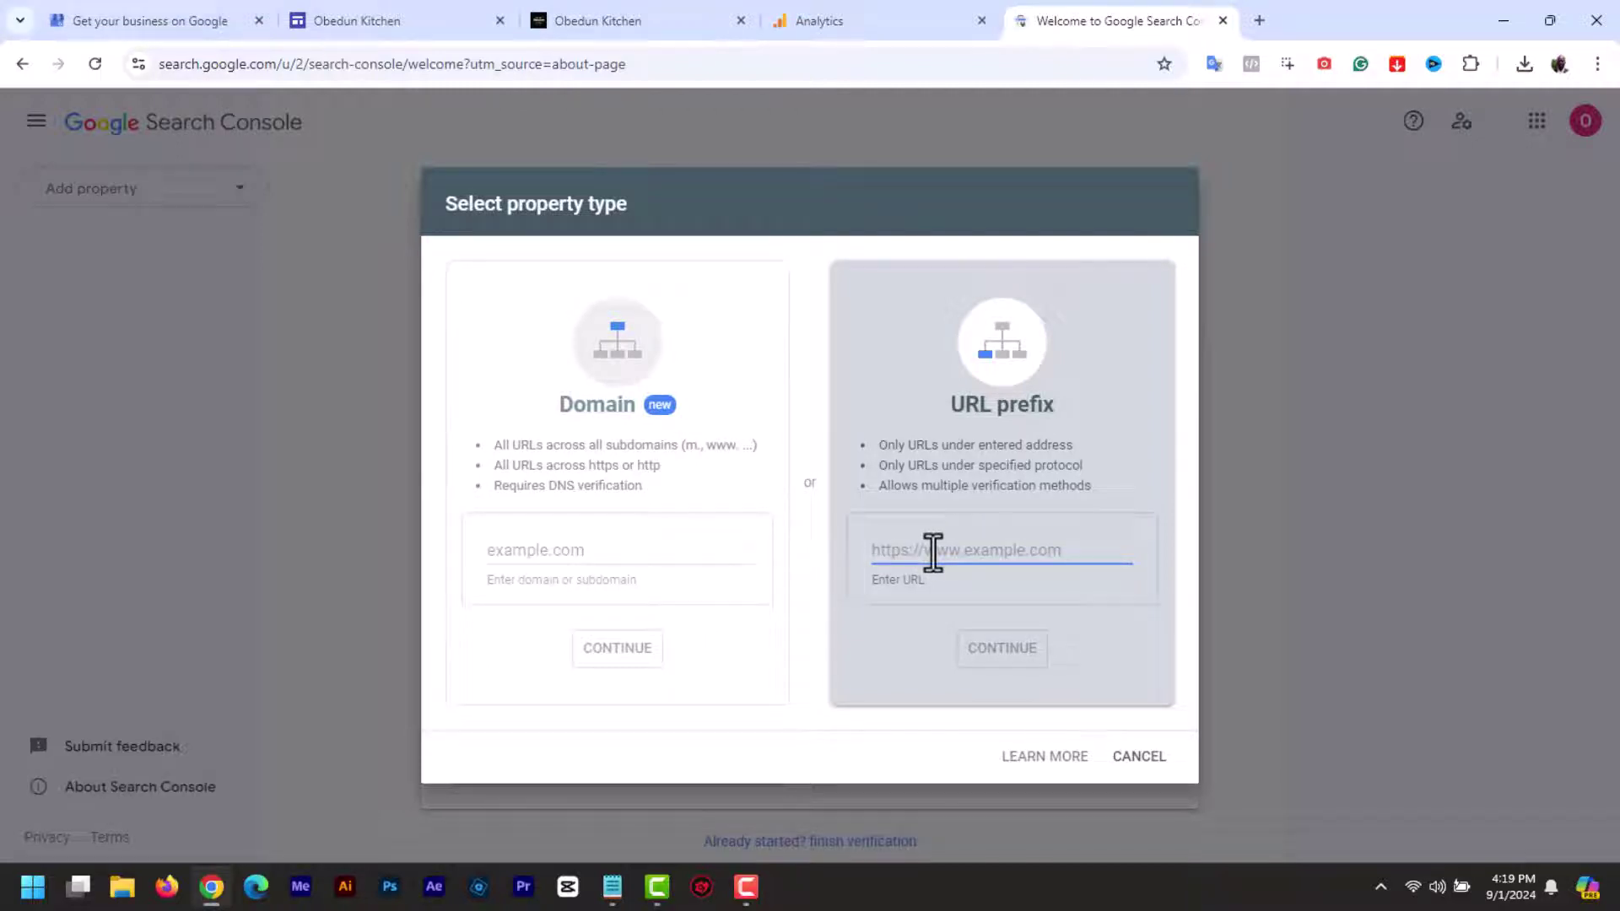
click(597, 20)
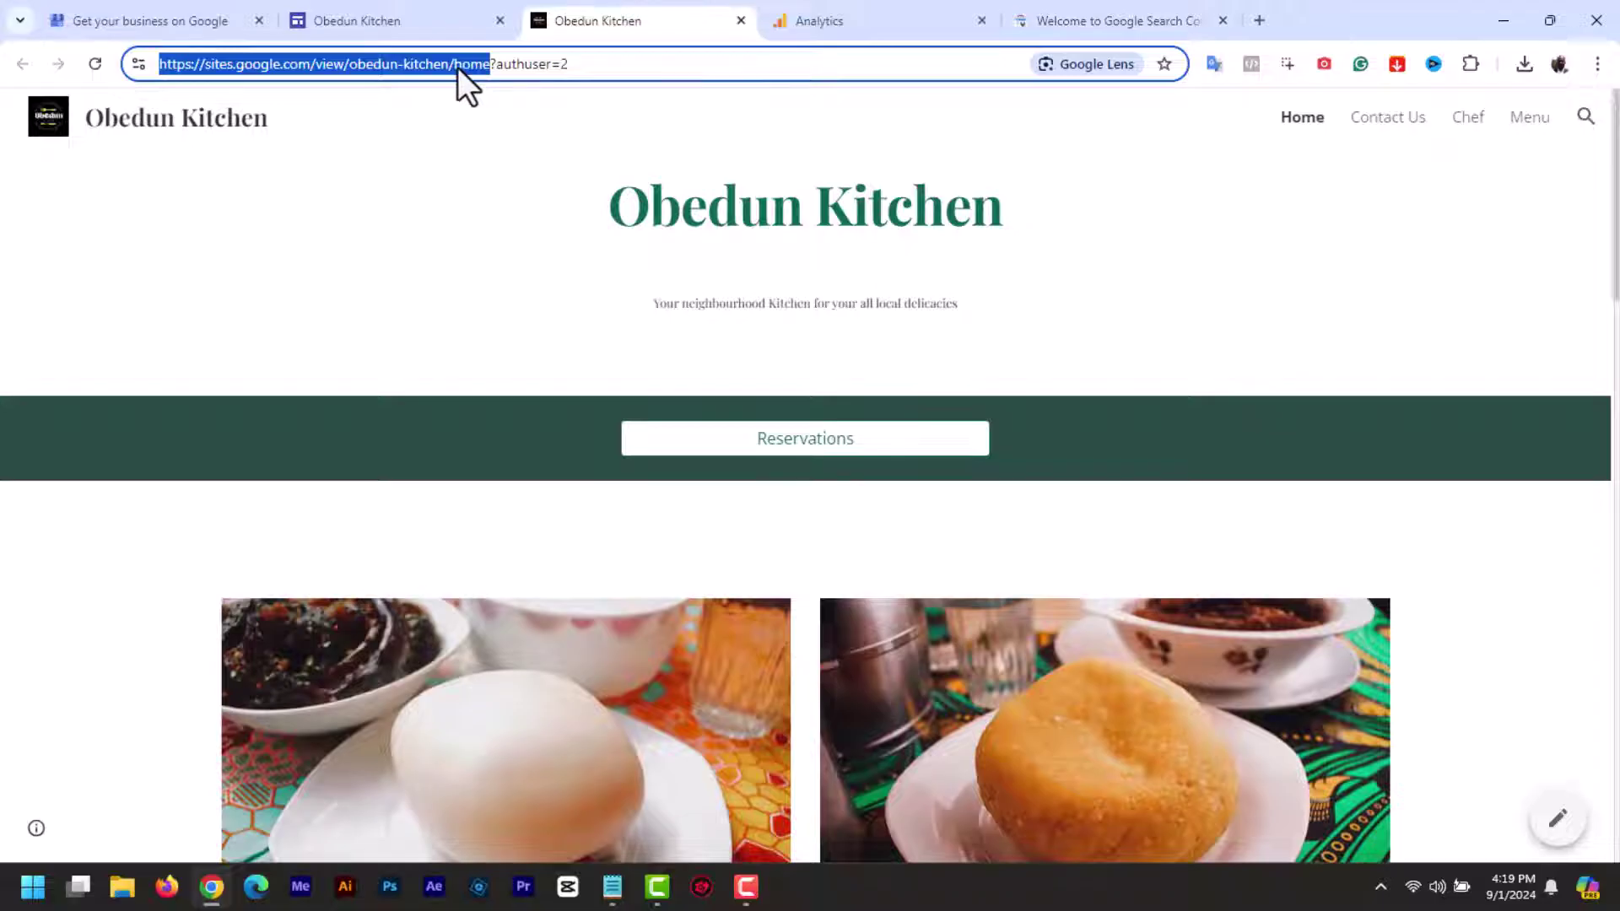
click(1105, 17)
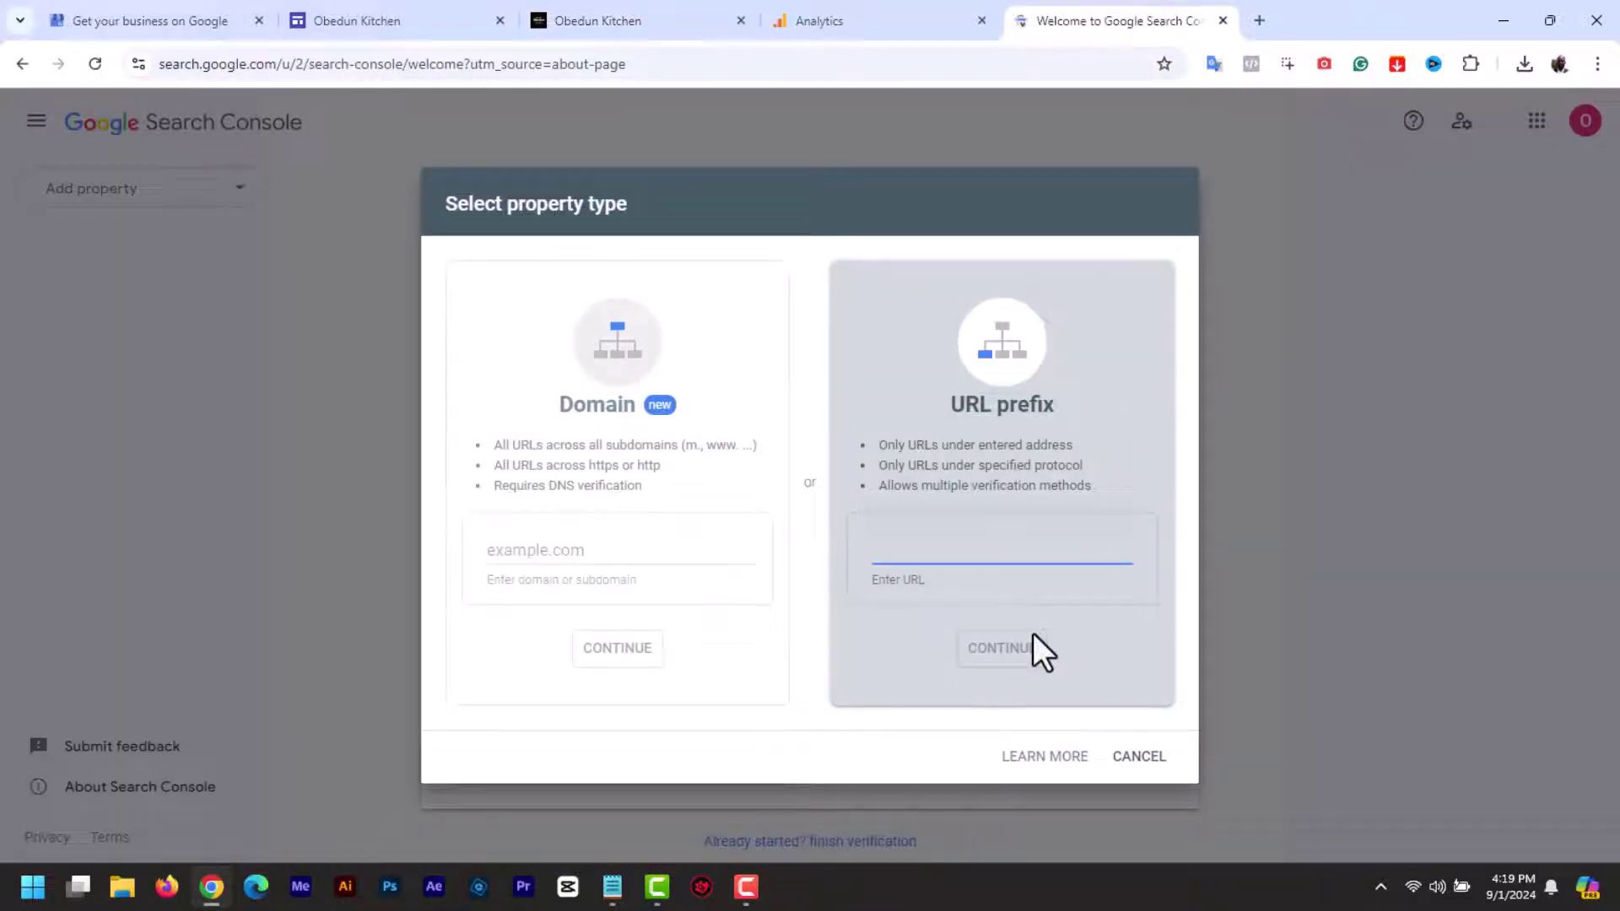
text(https://sites.google.com/view/obedun-kitchen/home)
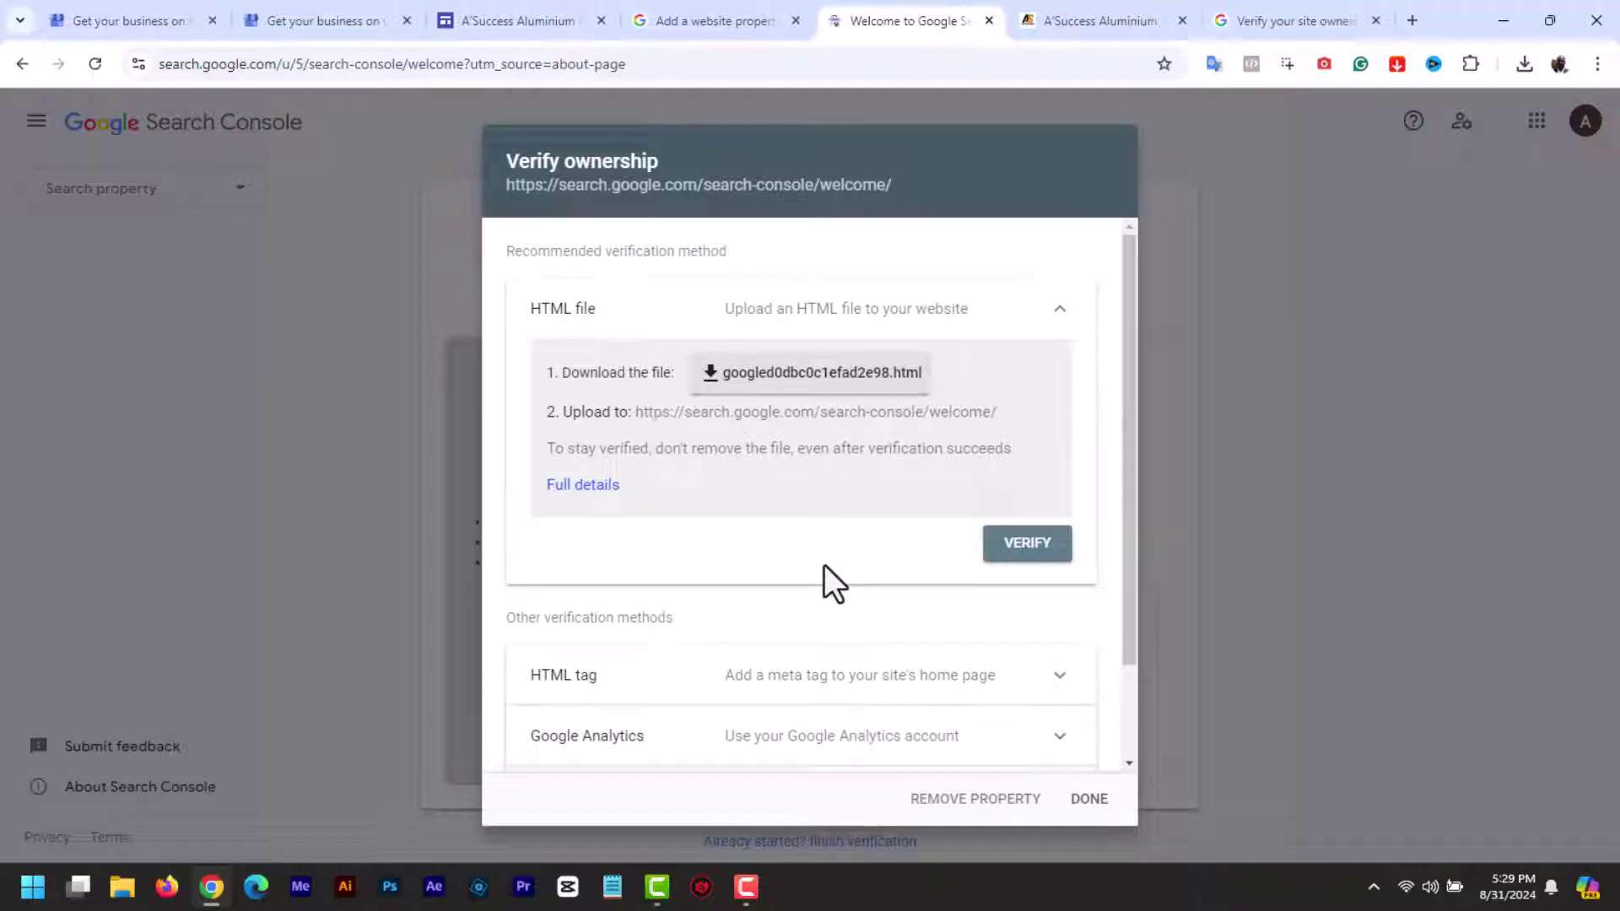
- Switch from the HTML file method to Google Analytics verification and verify
click(1058, 311)
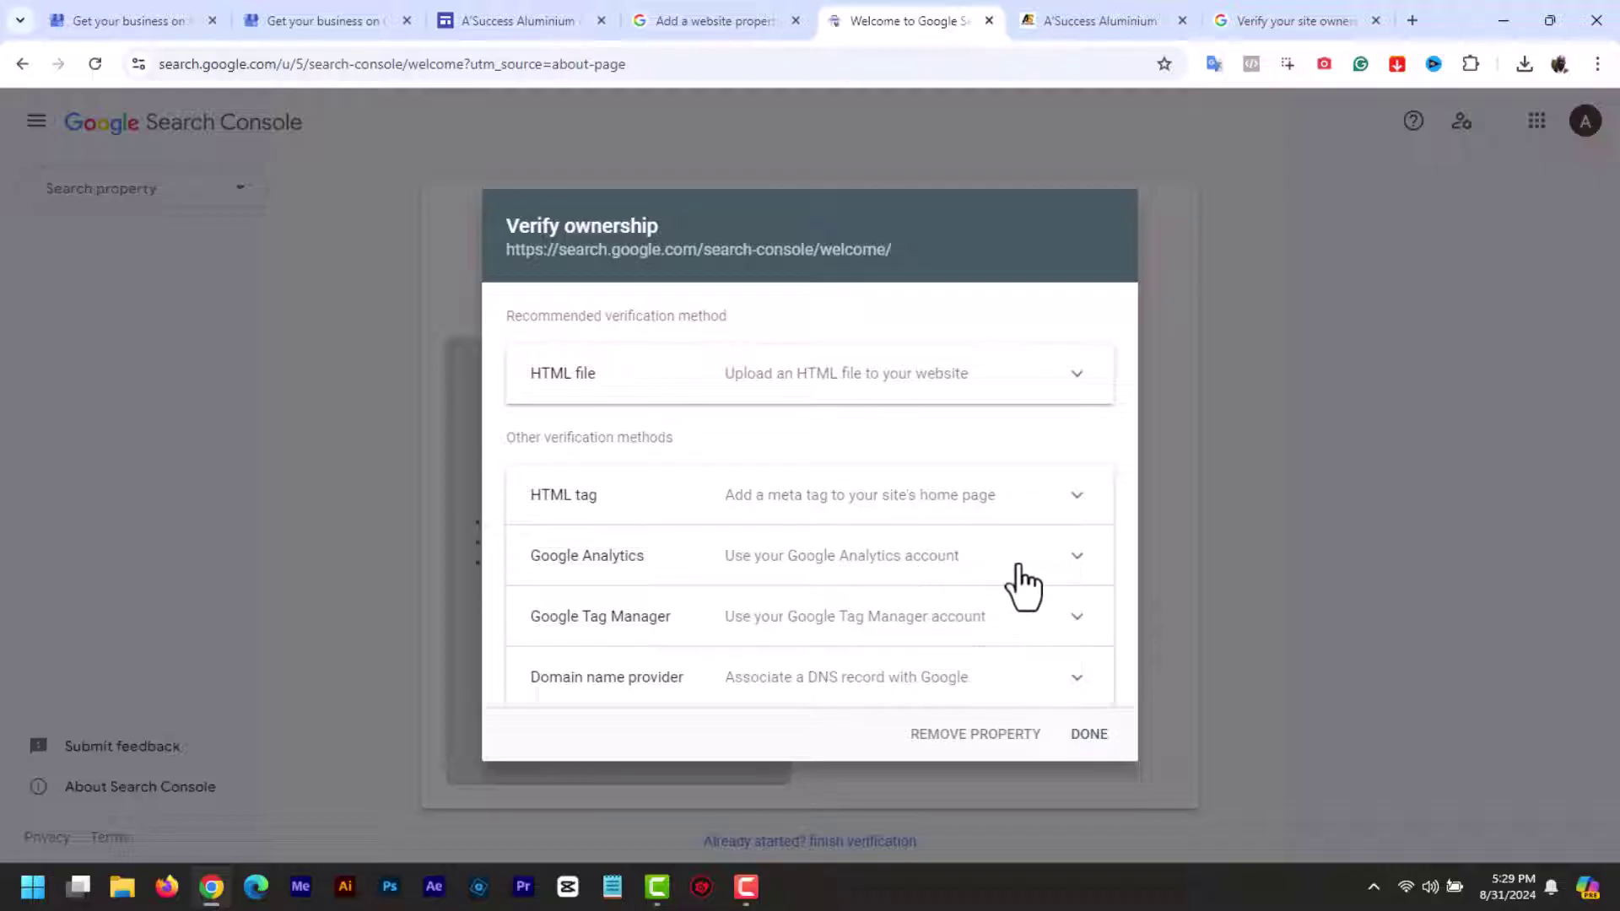
click(1077, 555)
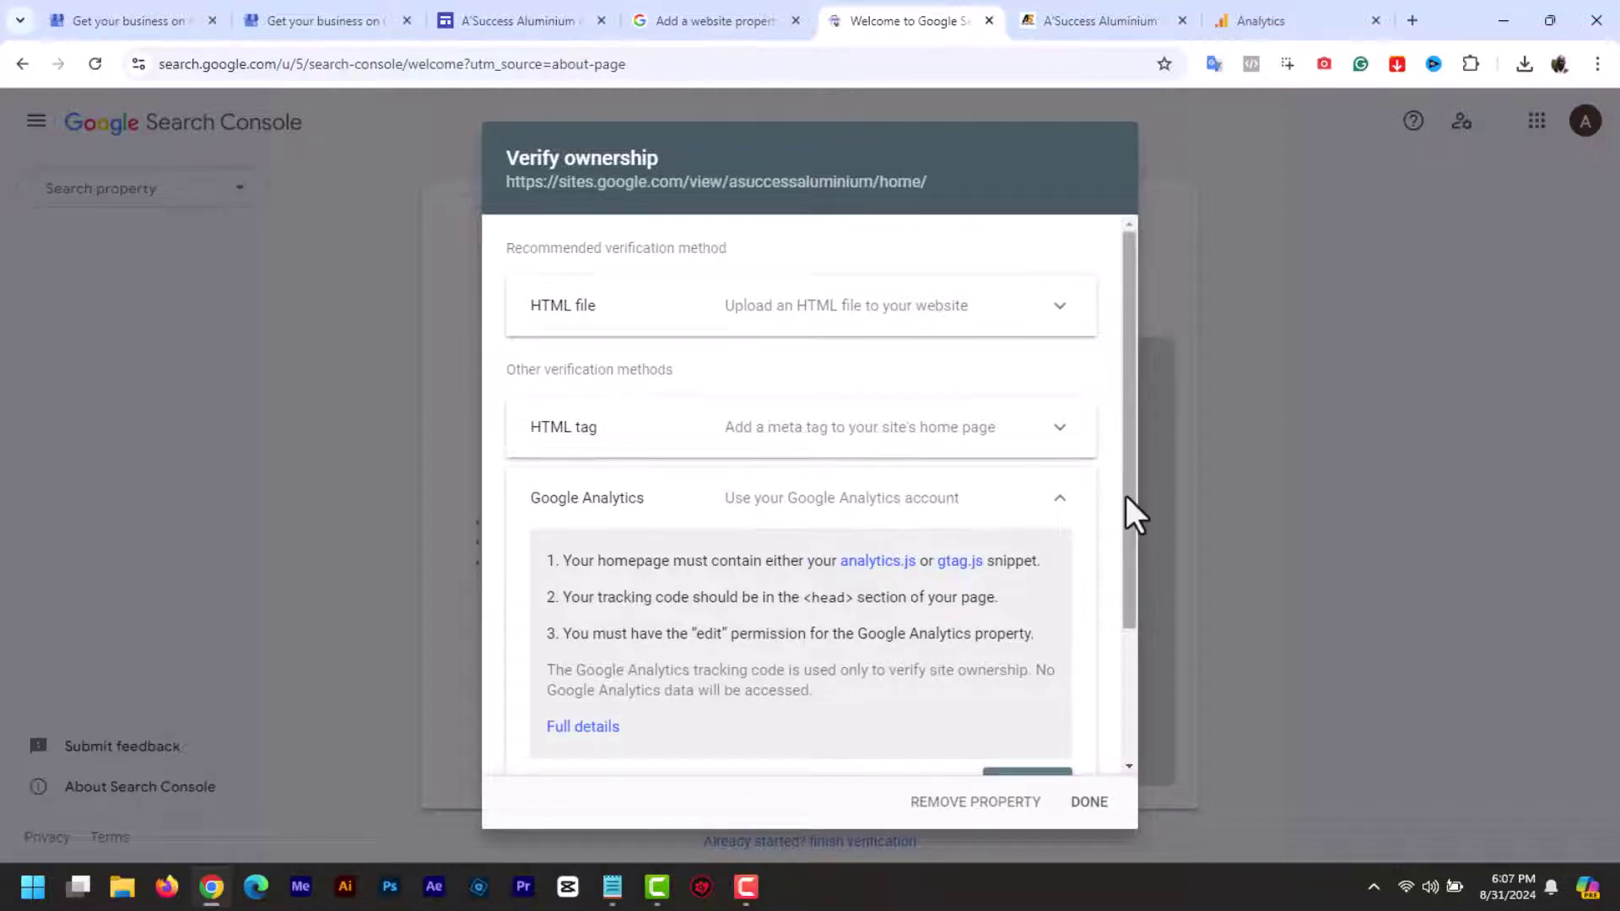
drag(1126, 498, 1143, 620)
click(1020, 618)
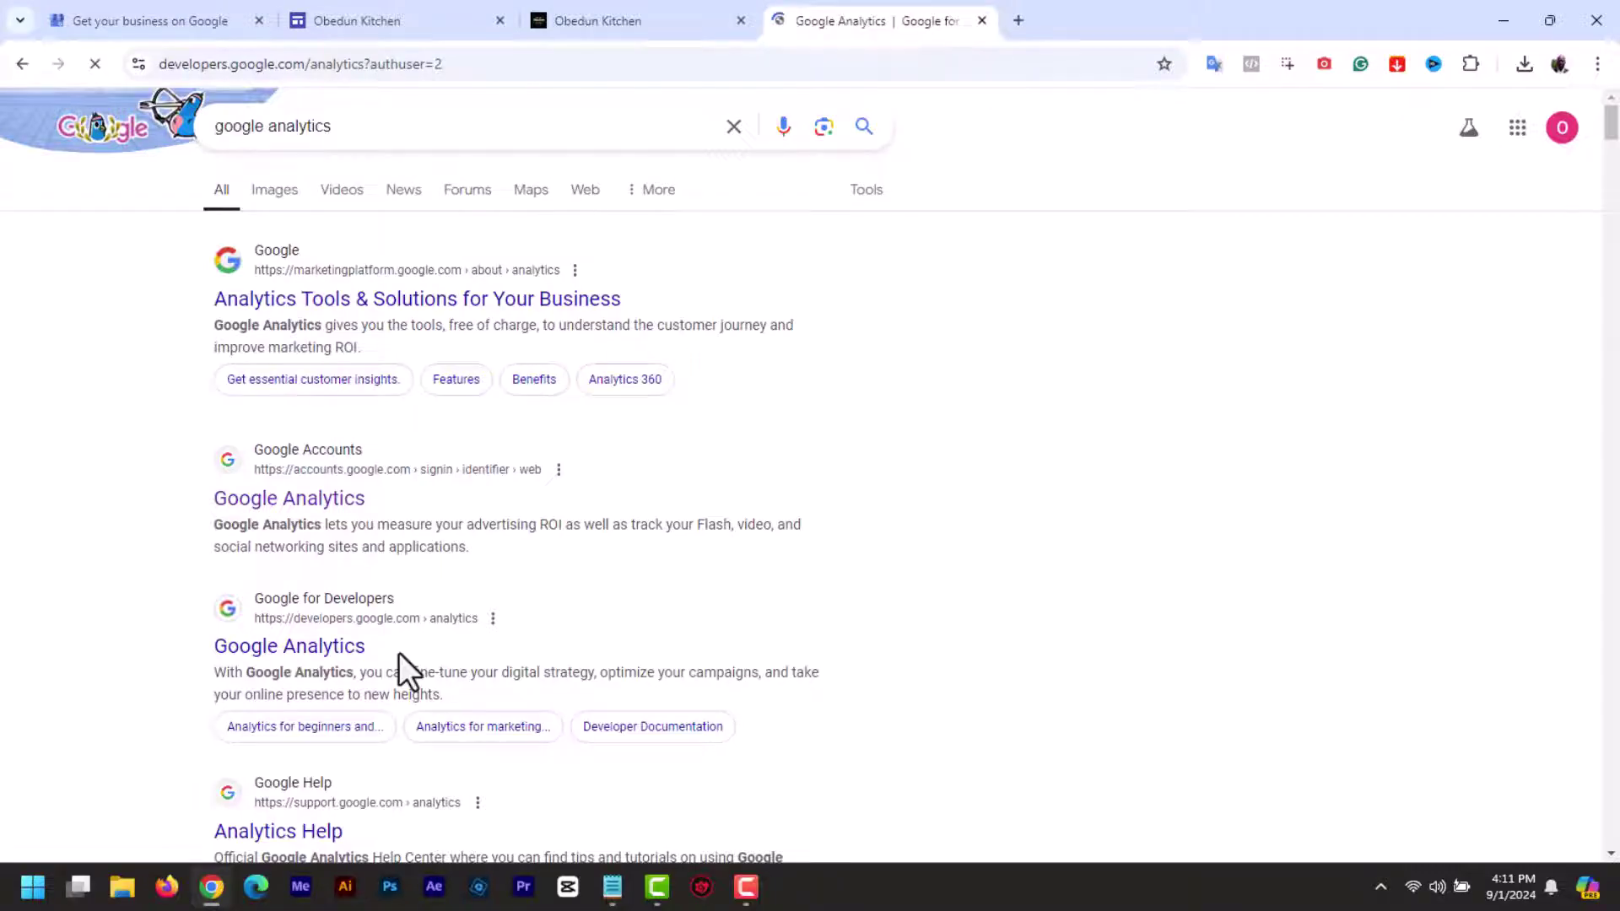
- Create an Analytics account named 'Obedun Kitchen' with Google products & services sharing enabled
click(1464, 191)
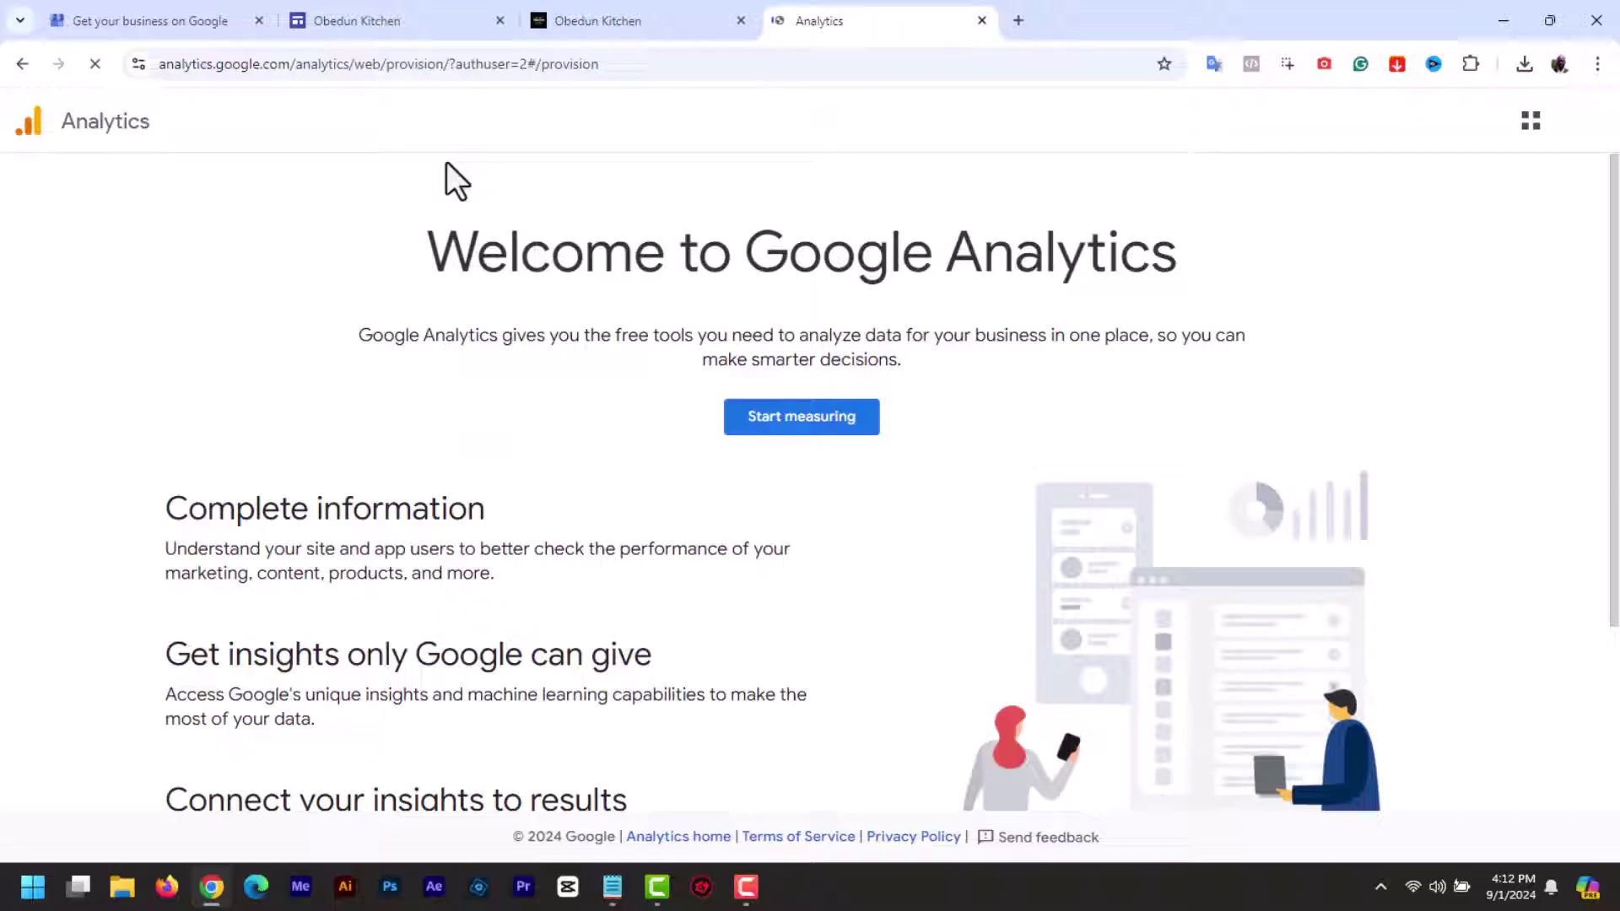
click(802, 417)
text(O)
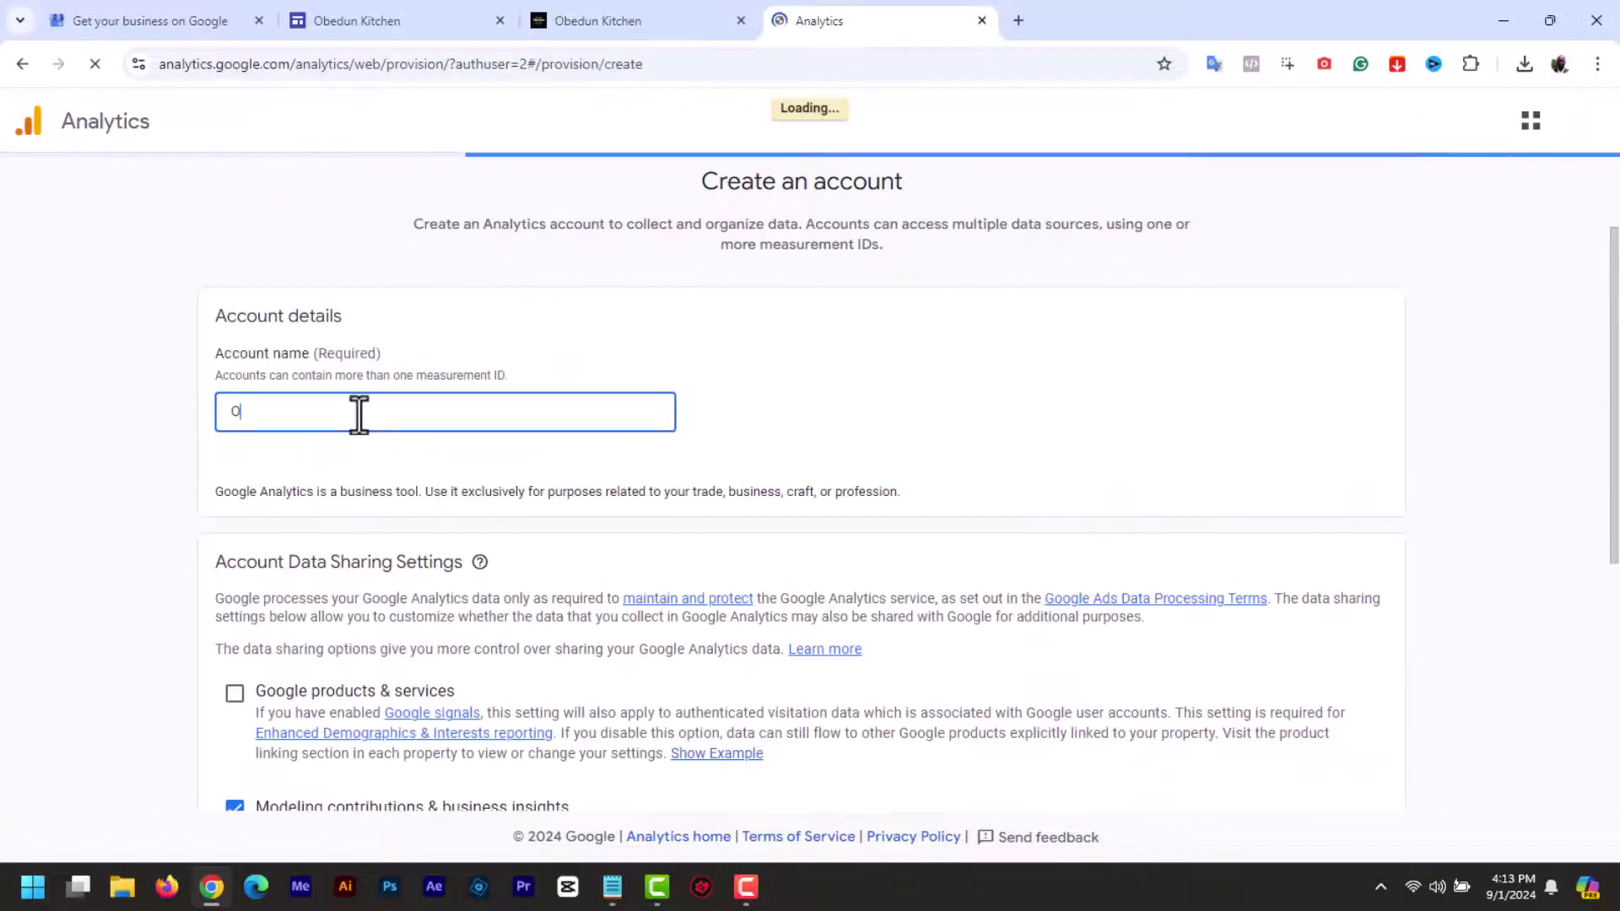
text(bedun Kitchen)
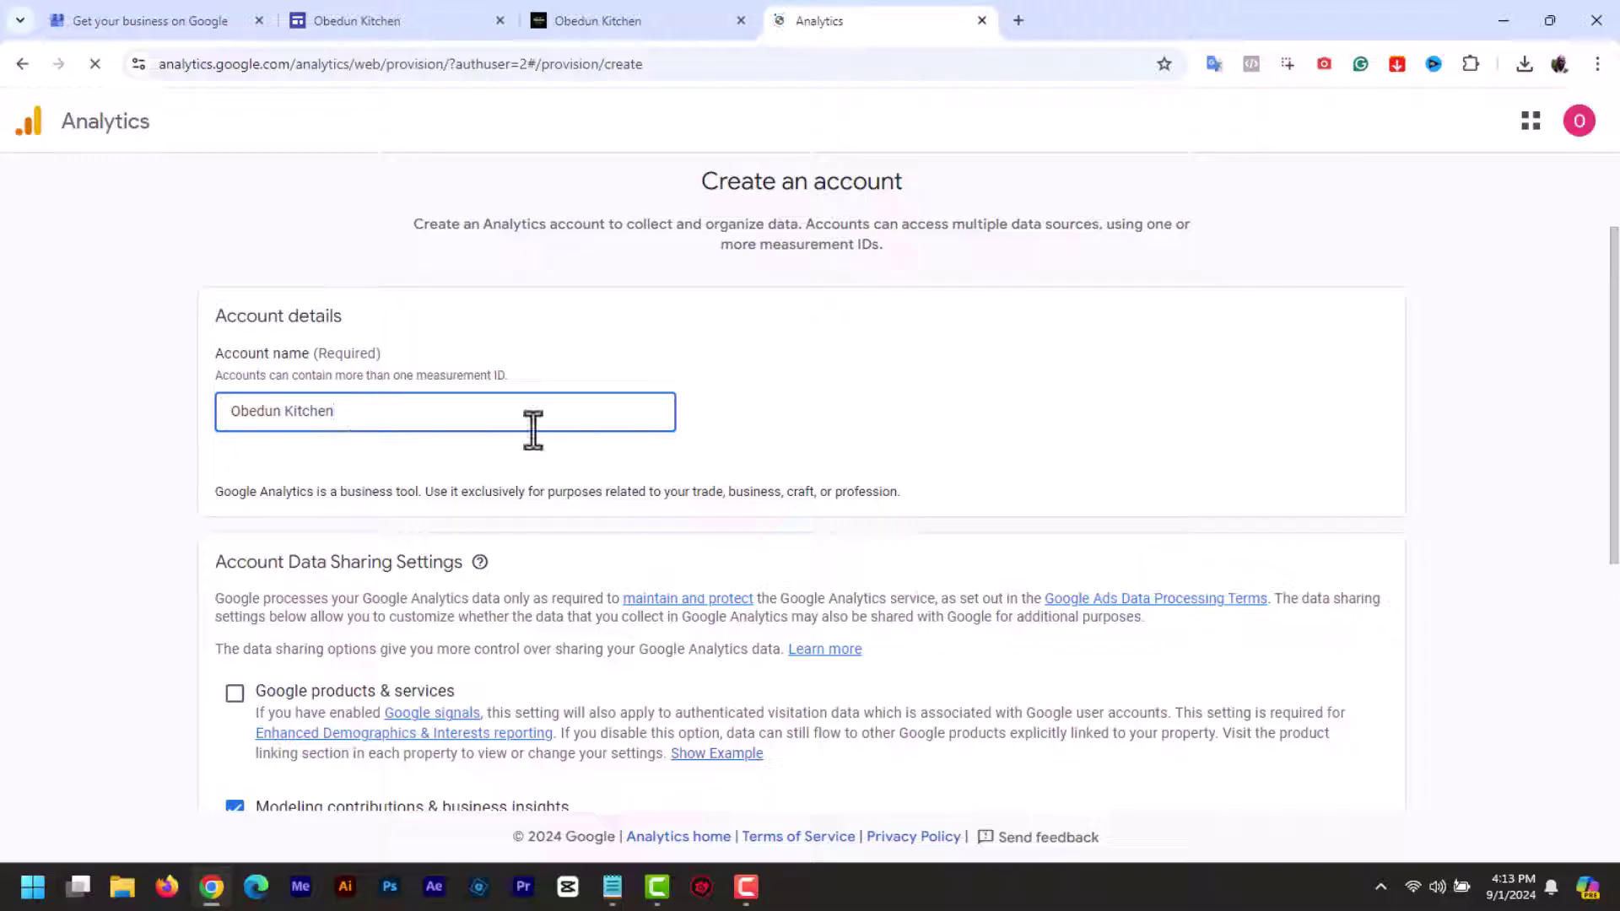
scroll(1614, 371, down, 4)
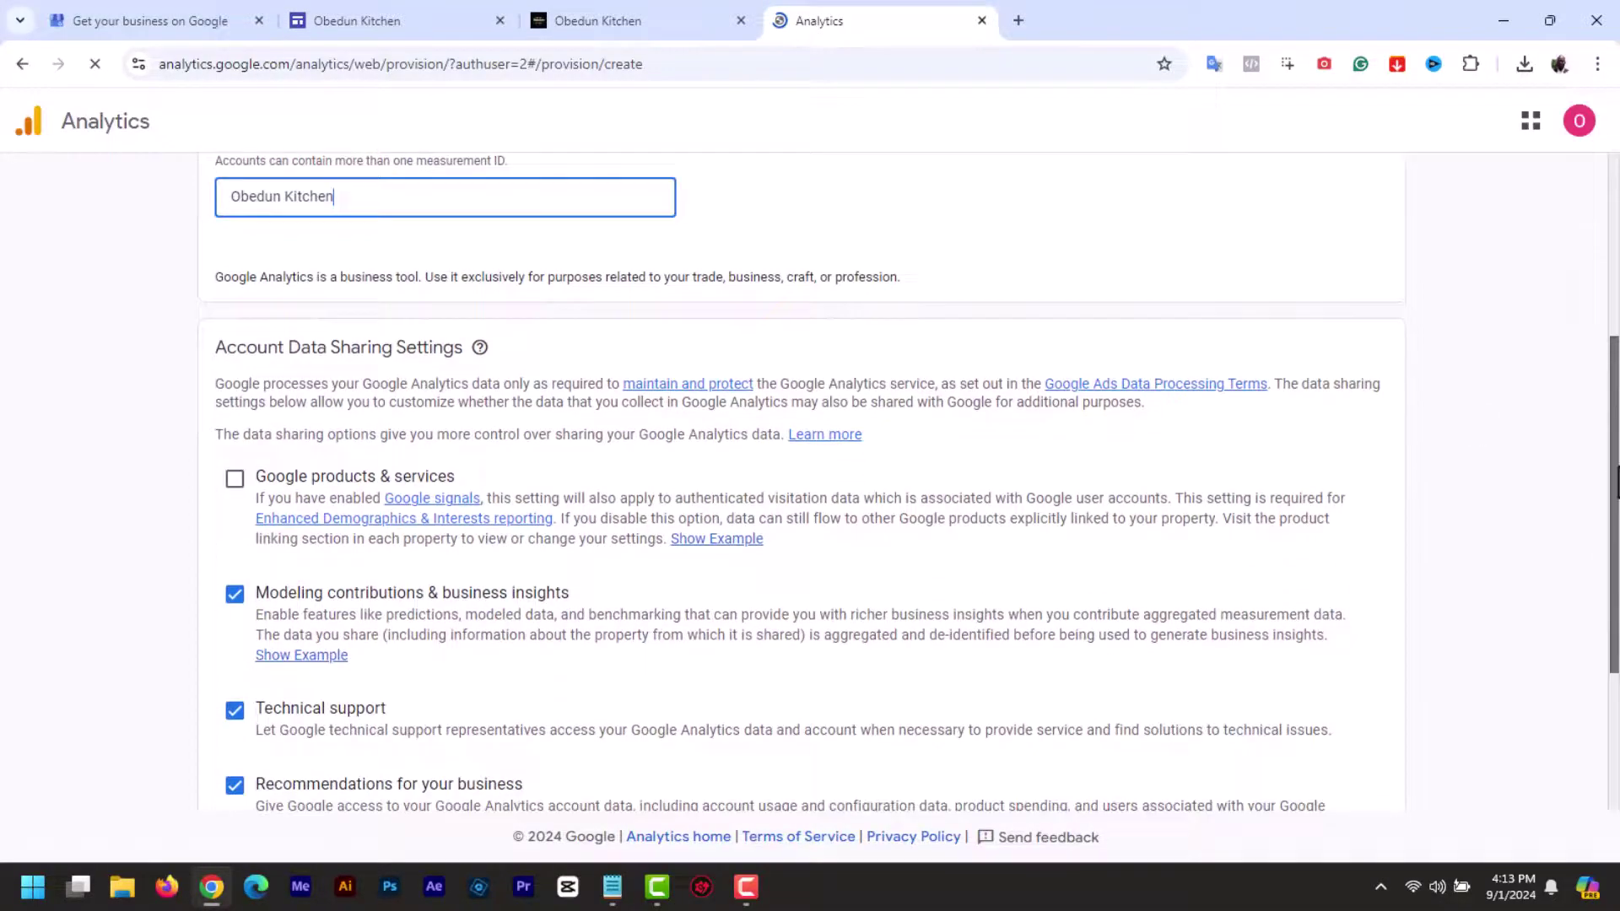
click(236, 328)
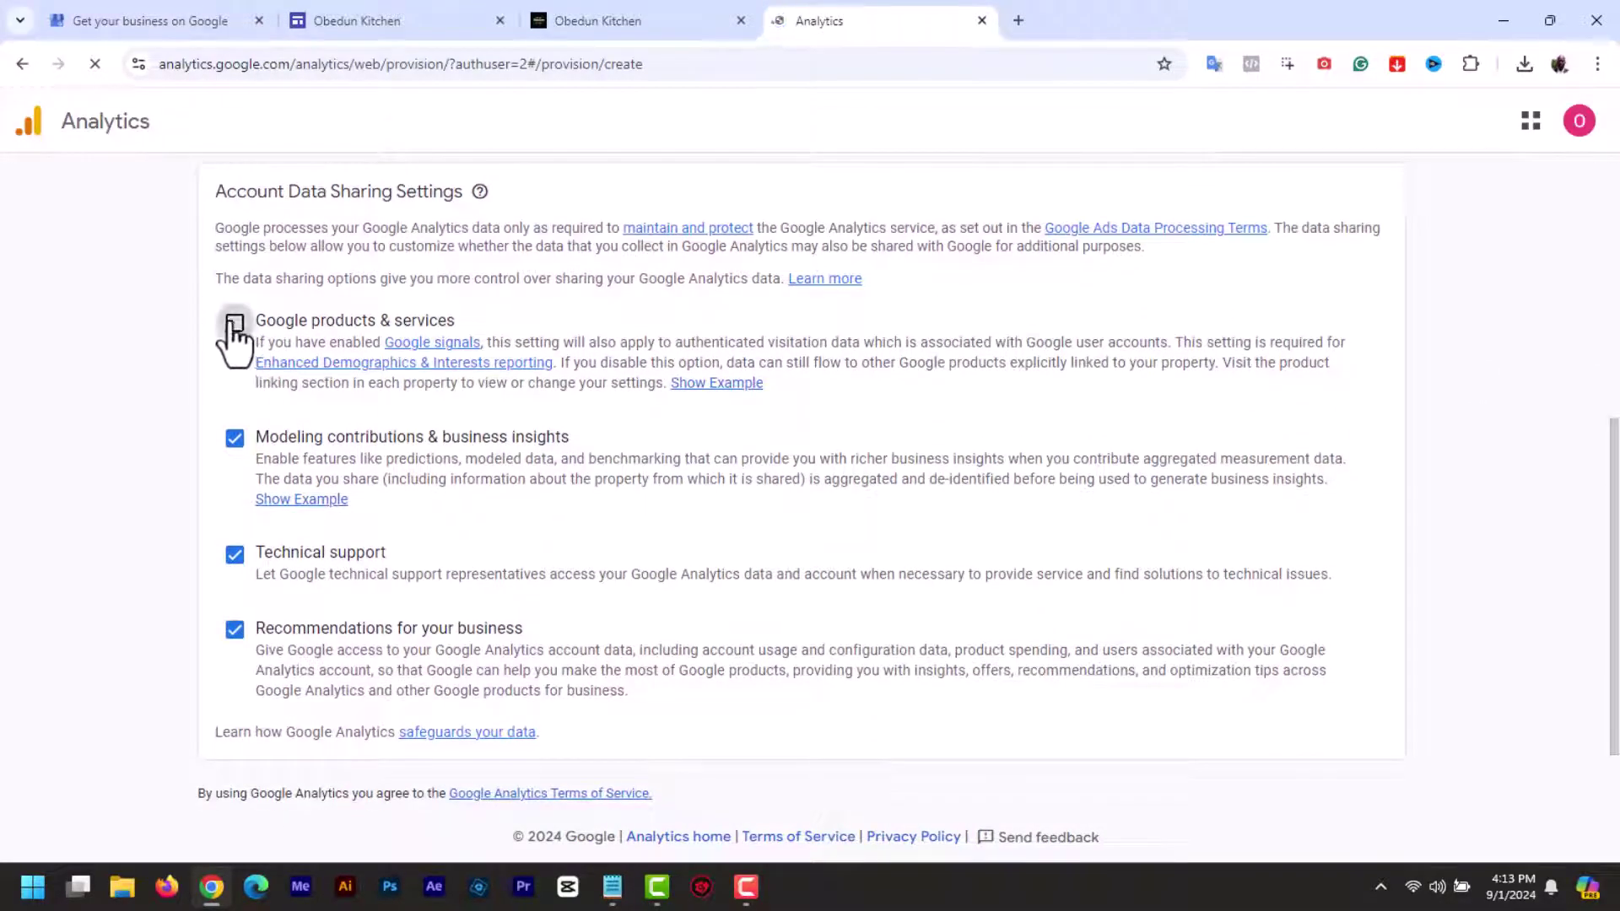
scroll(1614, 480, down, 2)
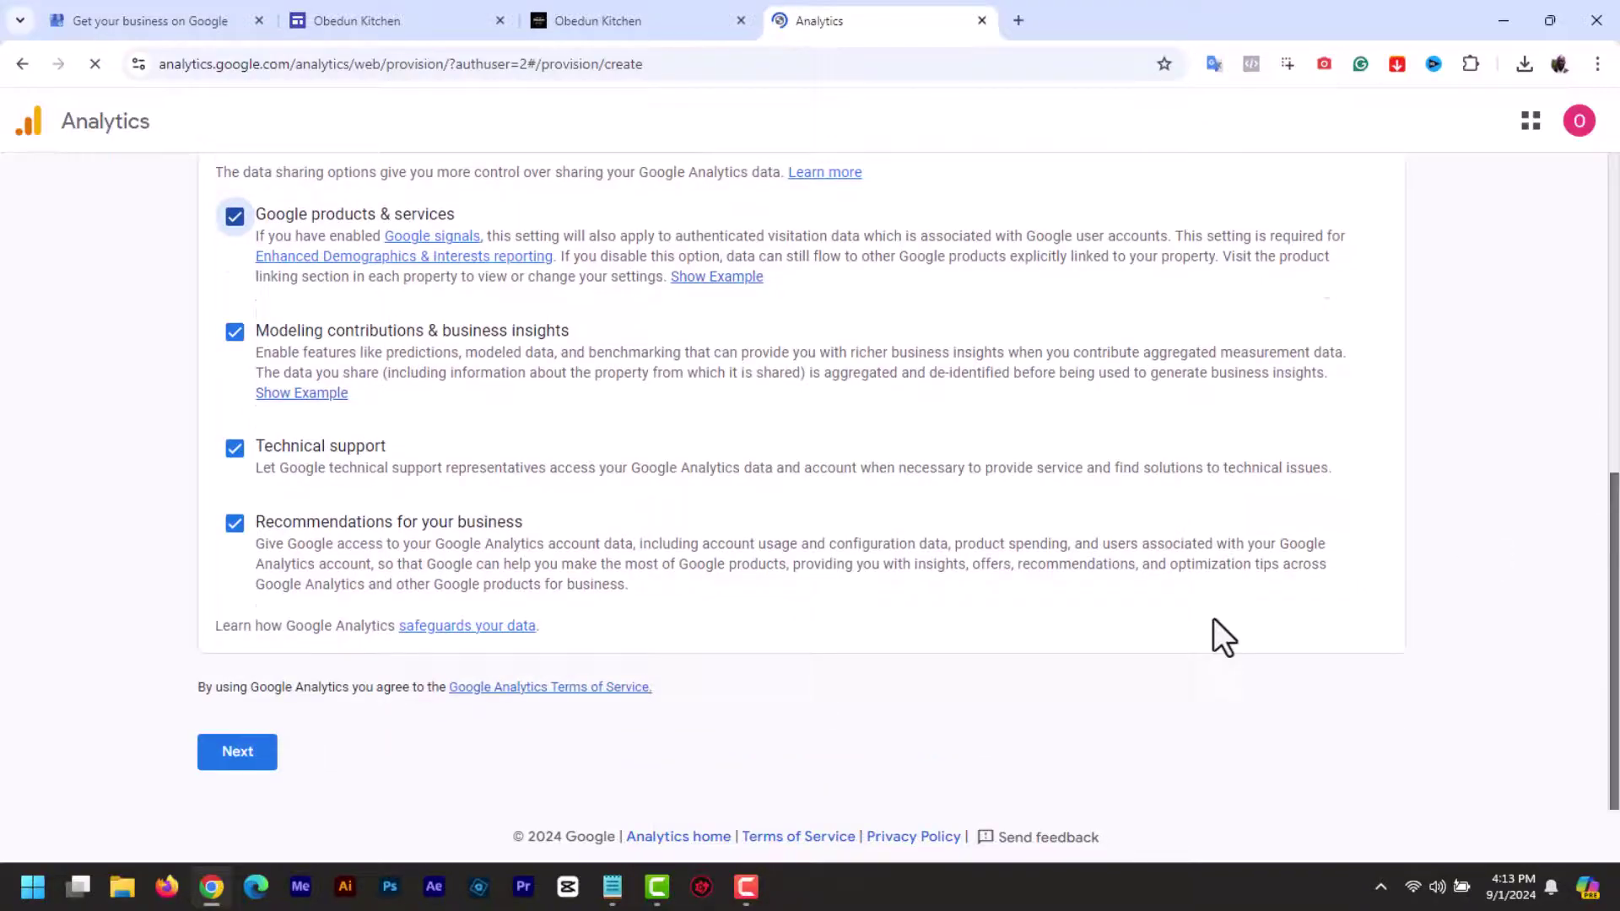
click(242, 764)
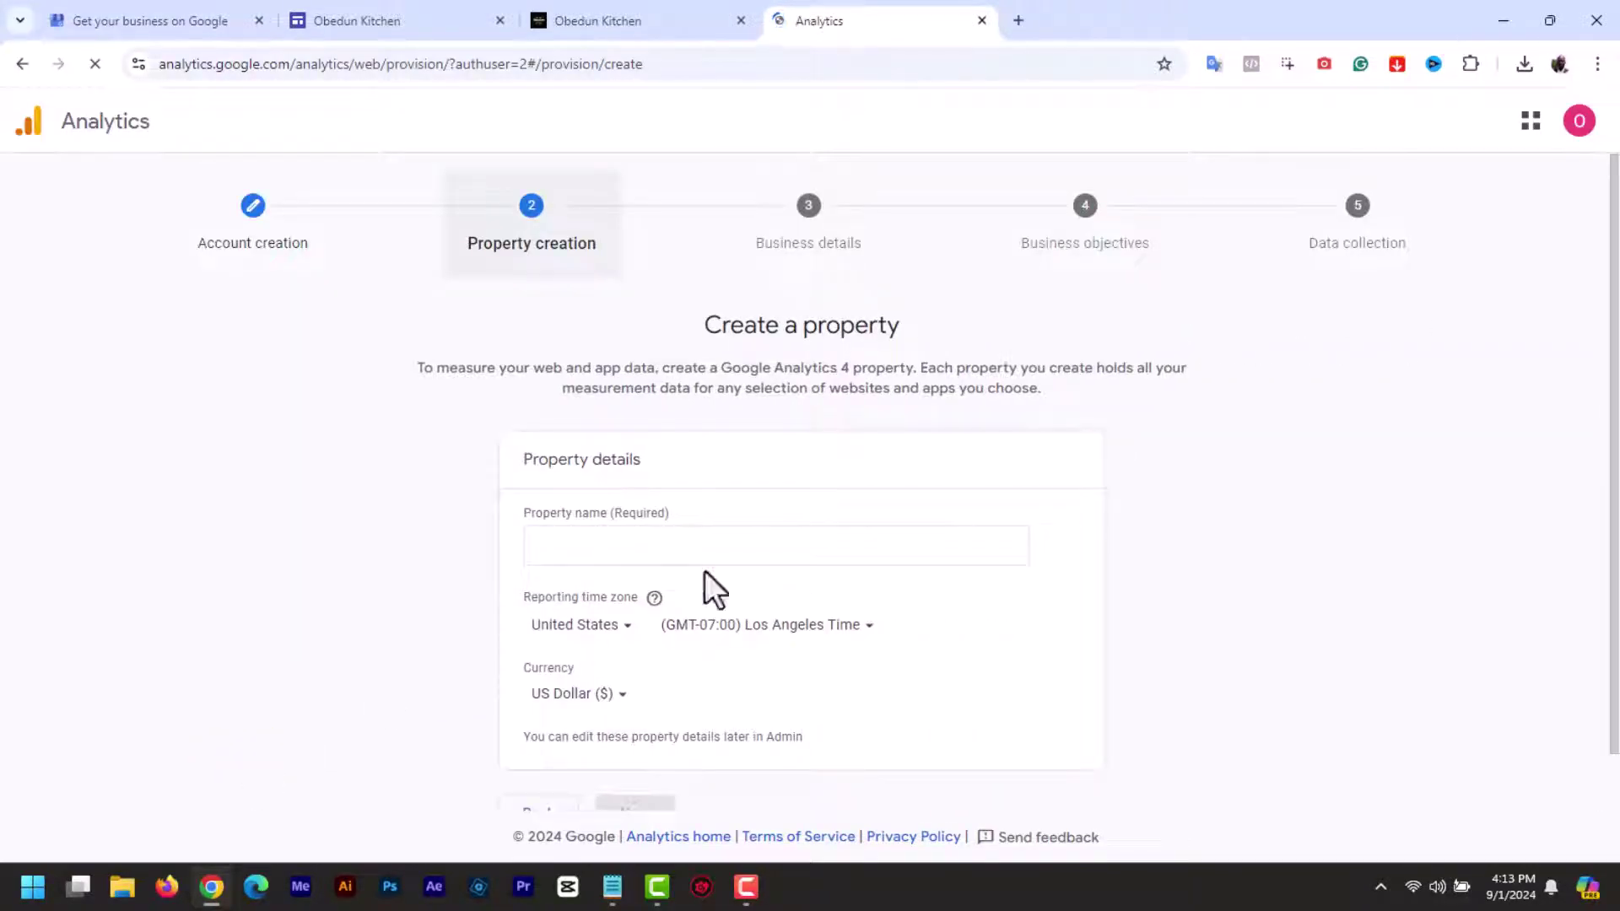
- Name the property 'Obedun Kitchen' with Nigeria as the reporting country
click(621, 550)
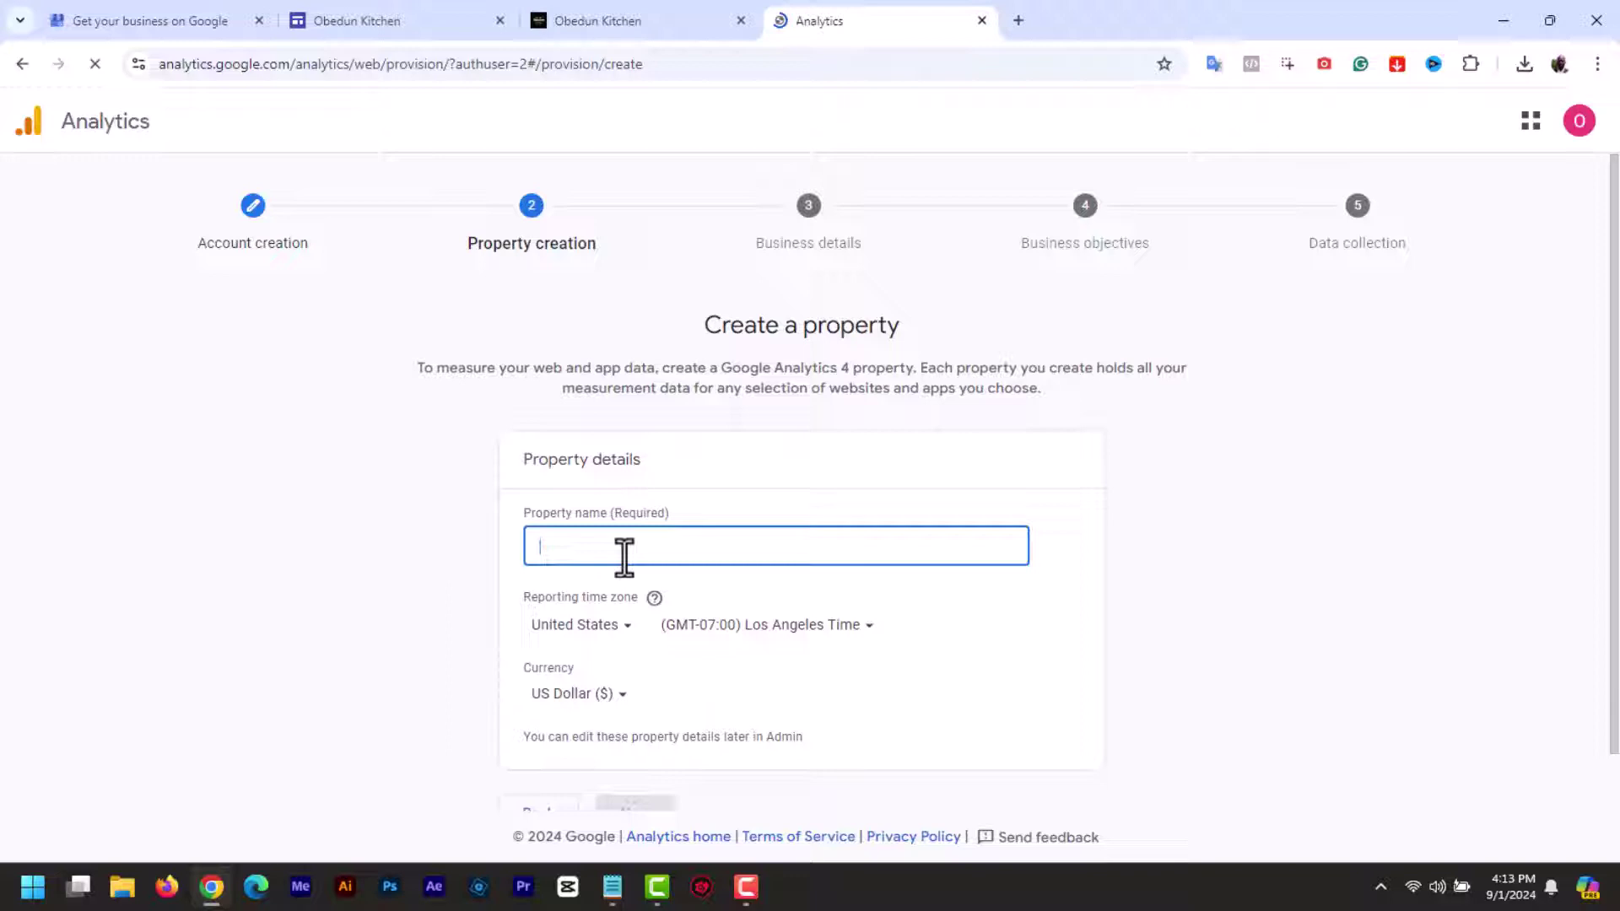
text(Obedun Kitchen)
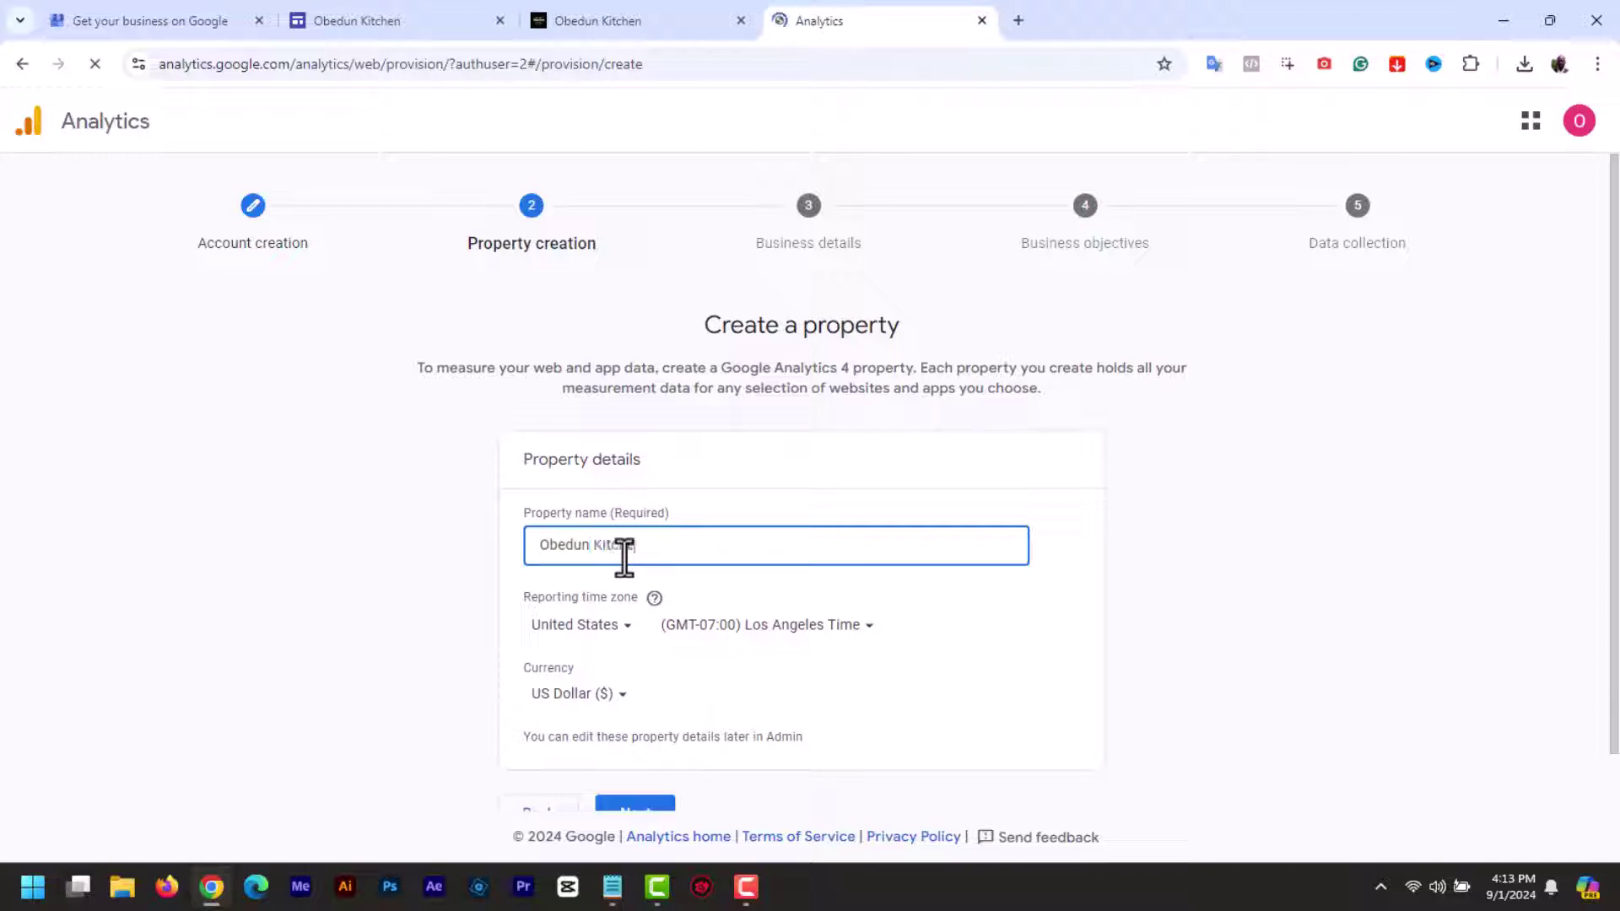
click(626, 641)
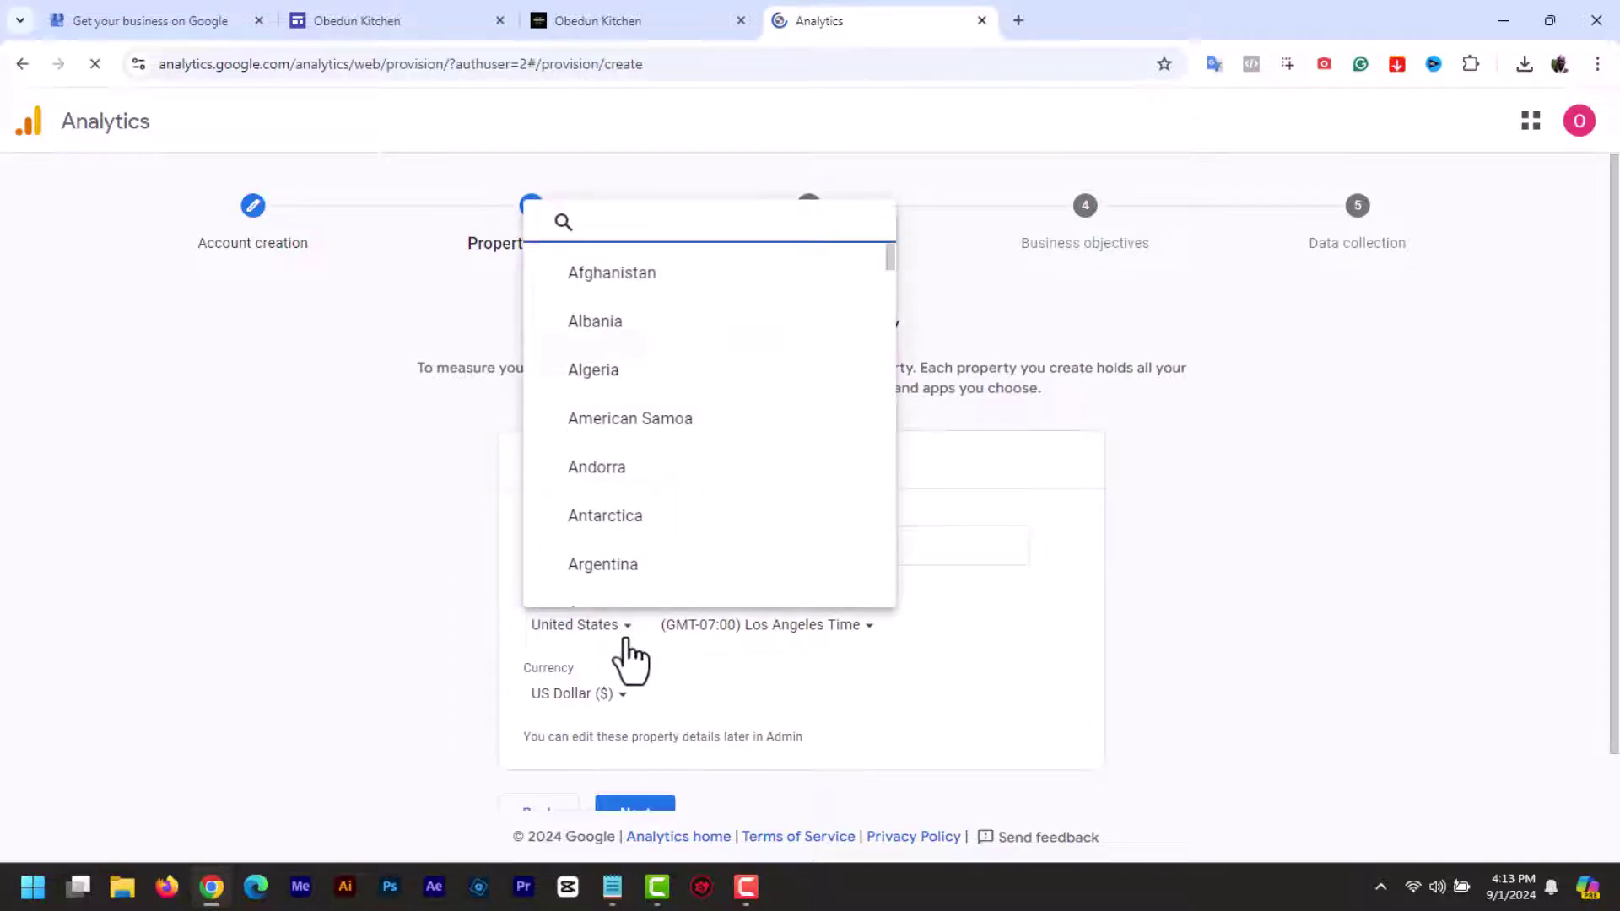
text(nige)
click(614, 590)
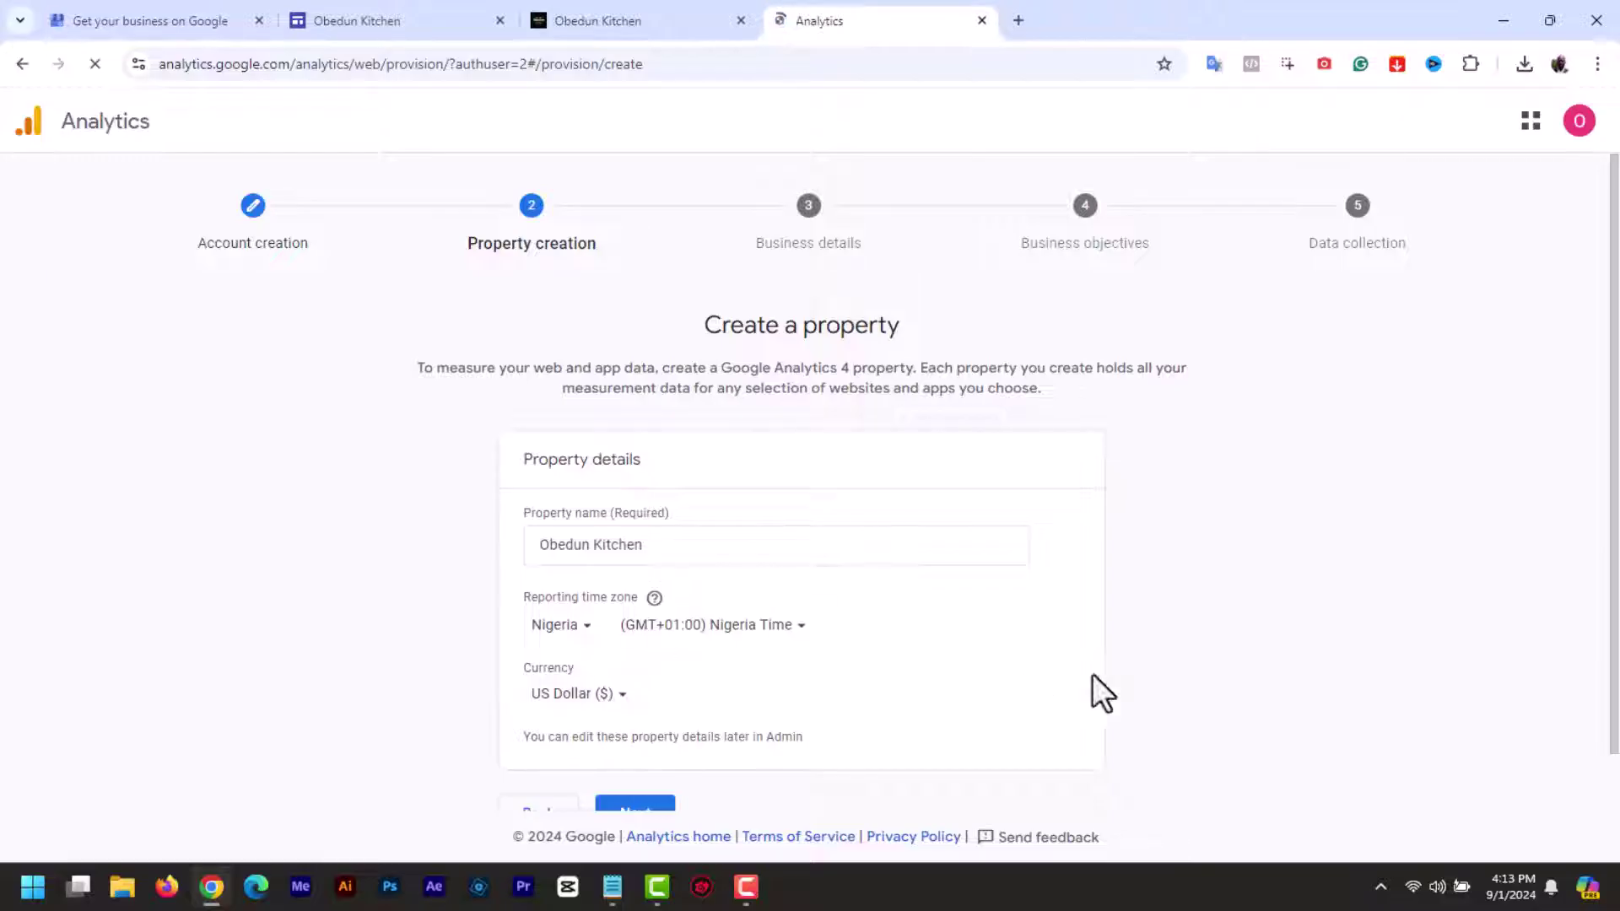
scroll(1616, 509, down, 1)
click(644, 765)
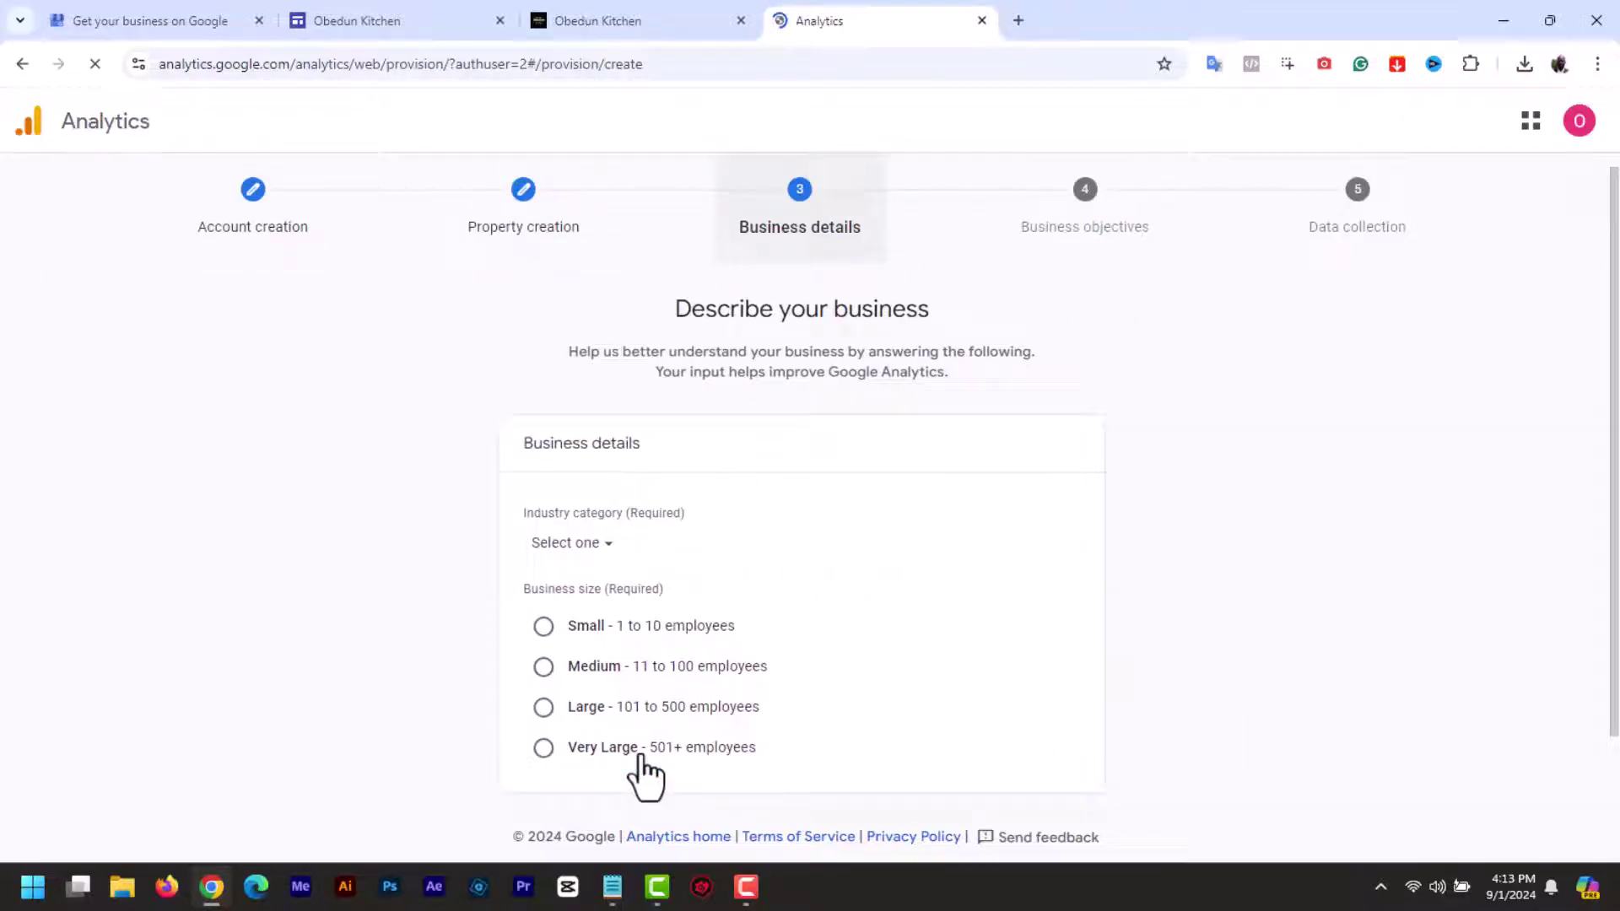
- Set business size to Small (1 to 10 employees) and industry to Food & Drink
click(544, 631)
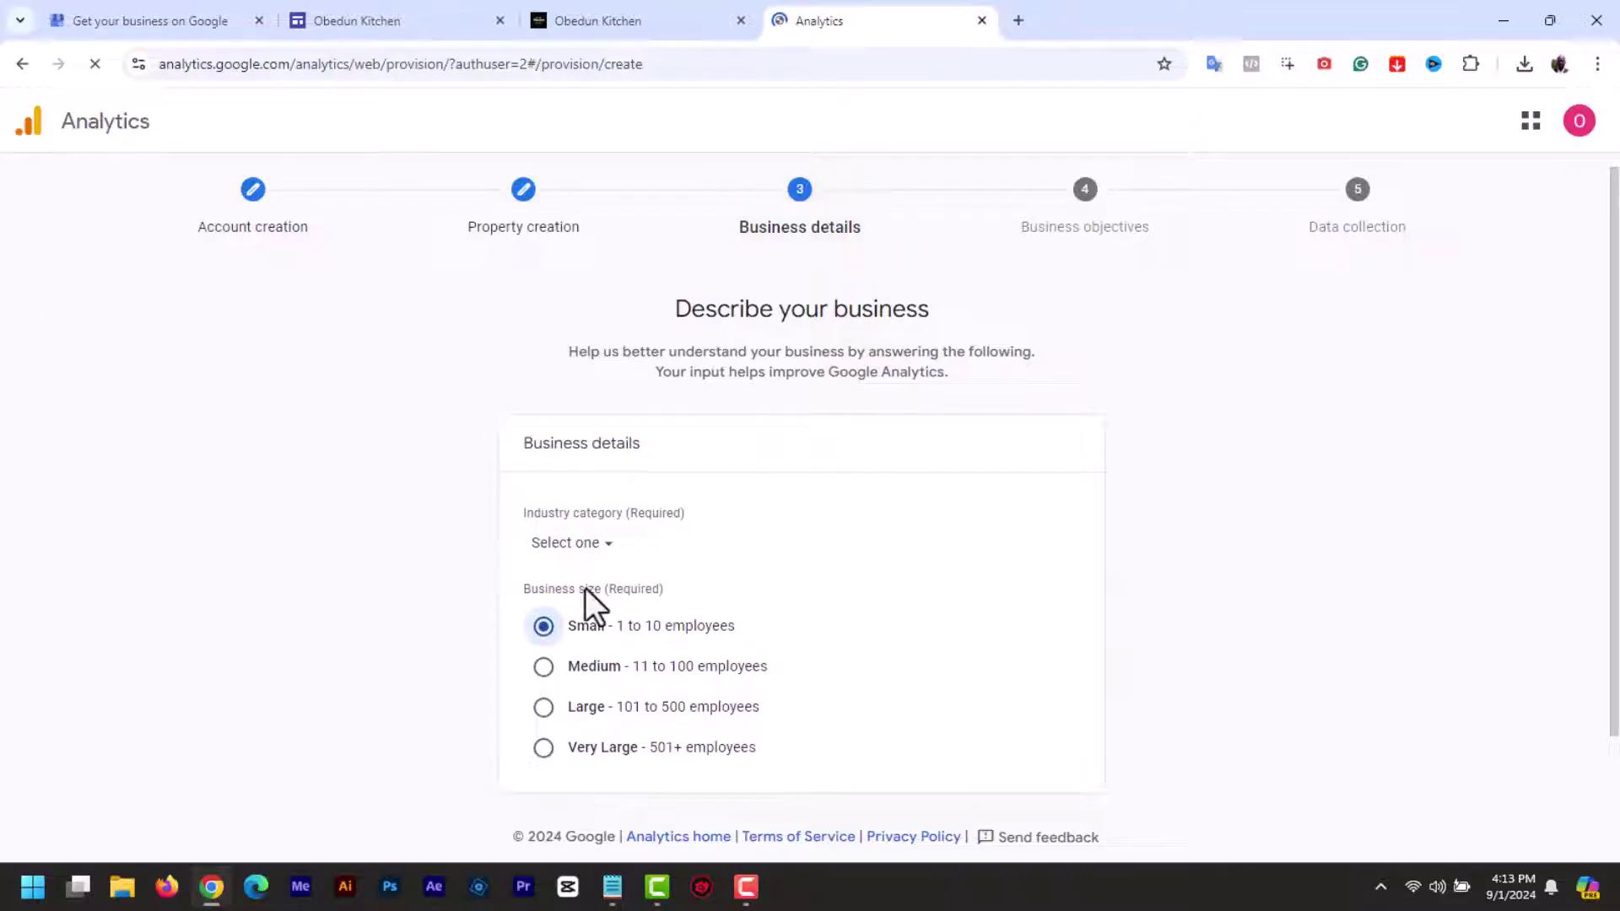
click(604, 549)
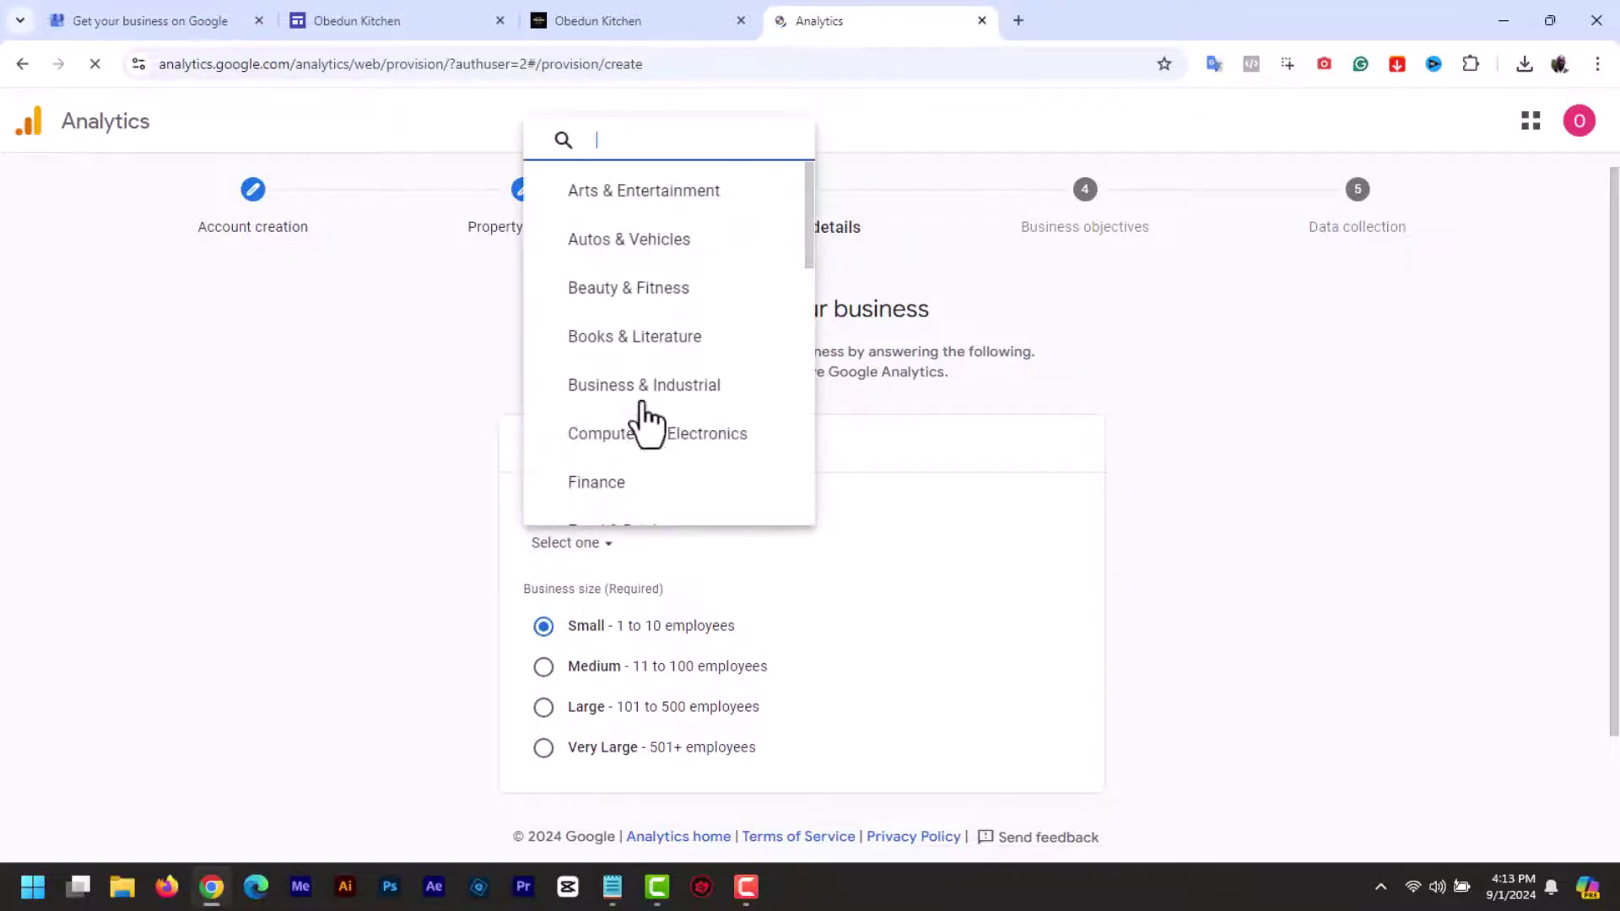
scroll(645, 422, down, 3)
click(666, 263)
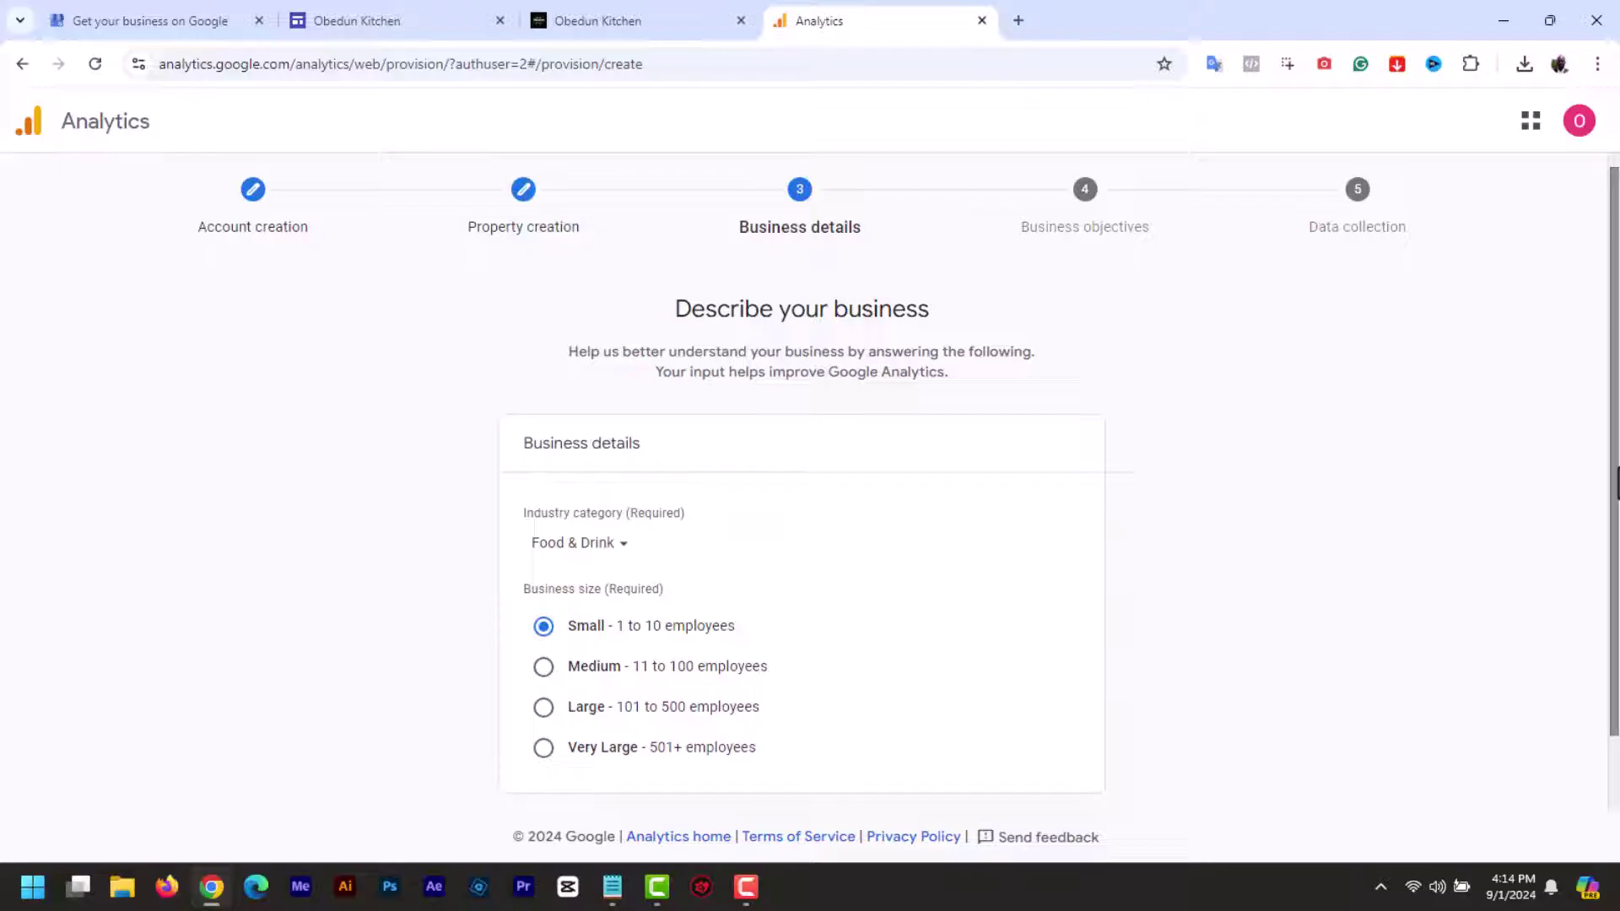
scroll(801, 507, down, 2)
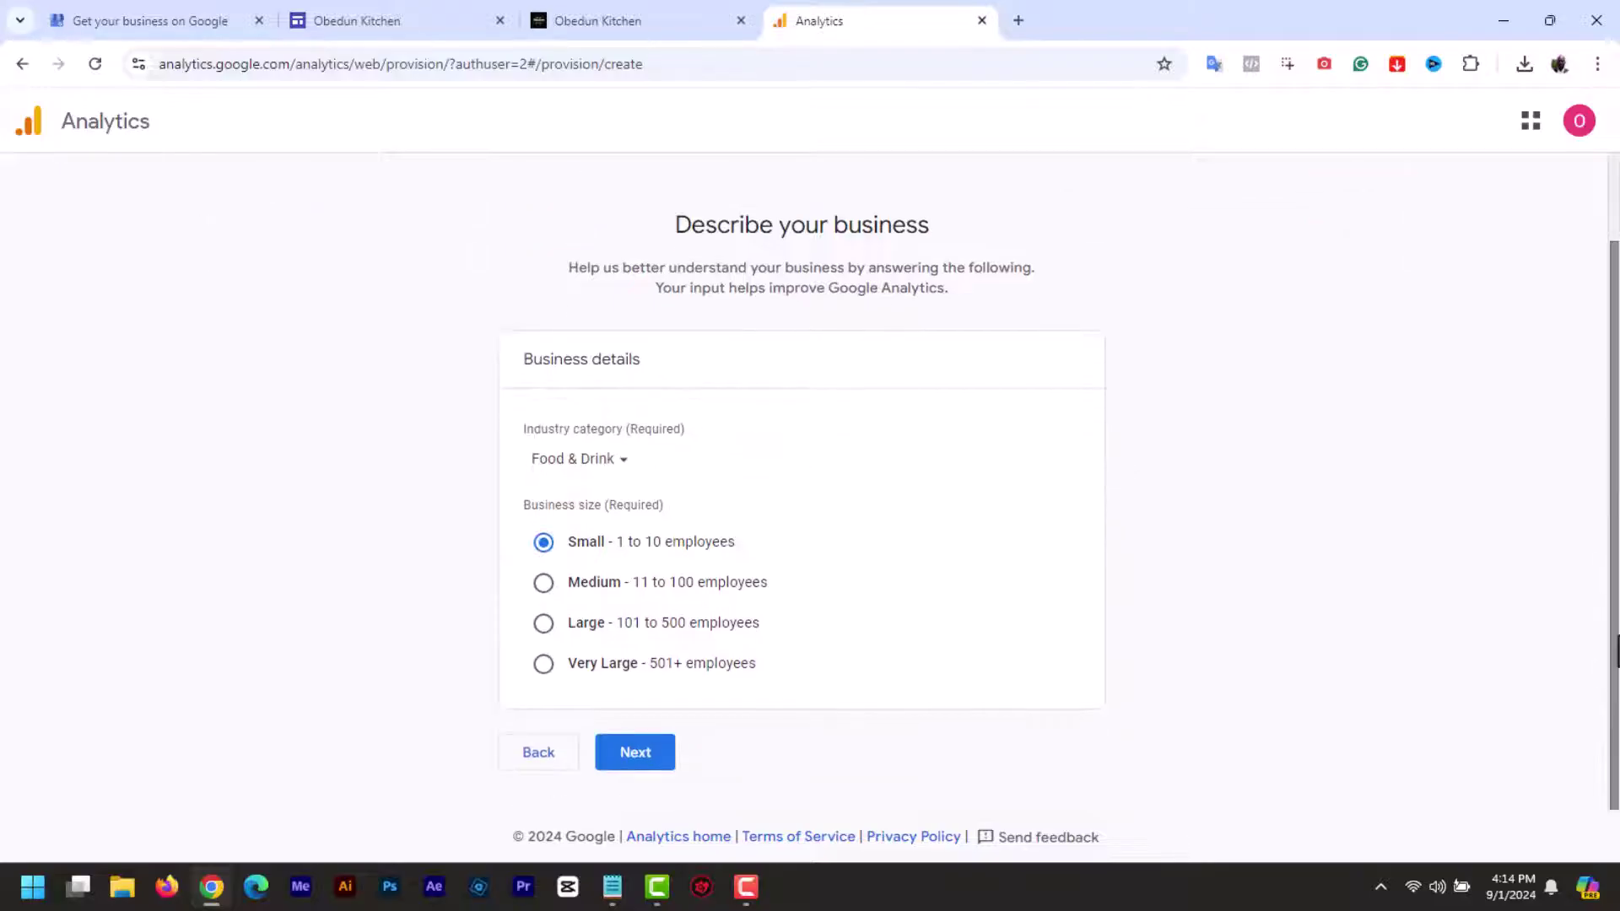
click(638, 753)
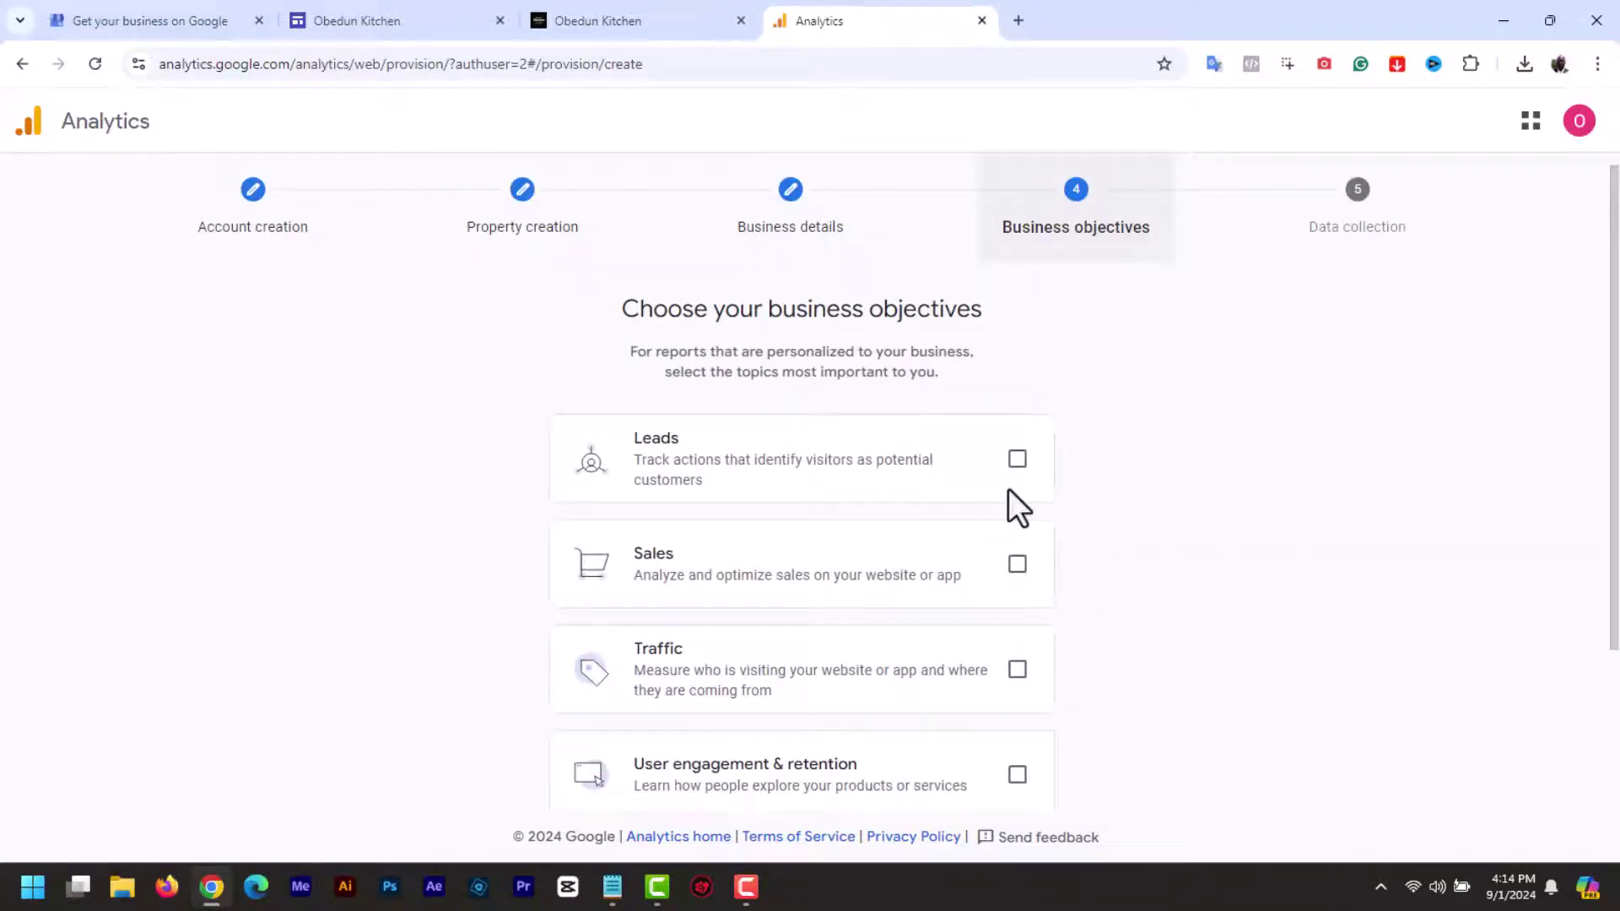
- Tick Traffic, Leads and User engagement & retention as business objectives
scroll(1023, 548, down, 2)
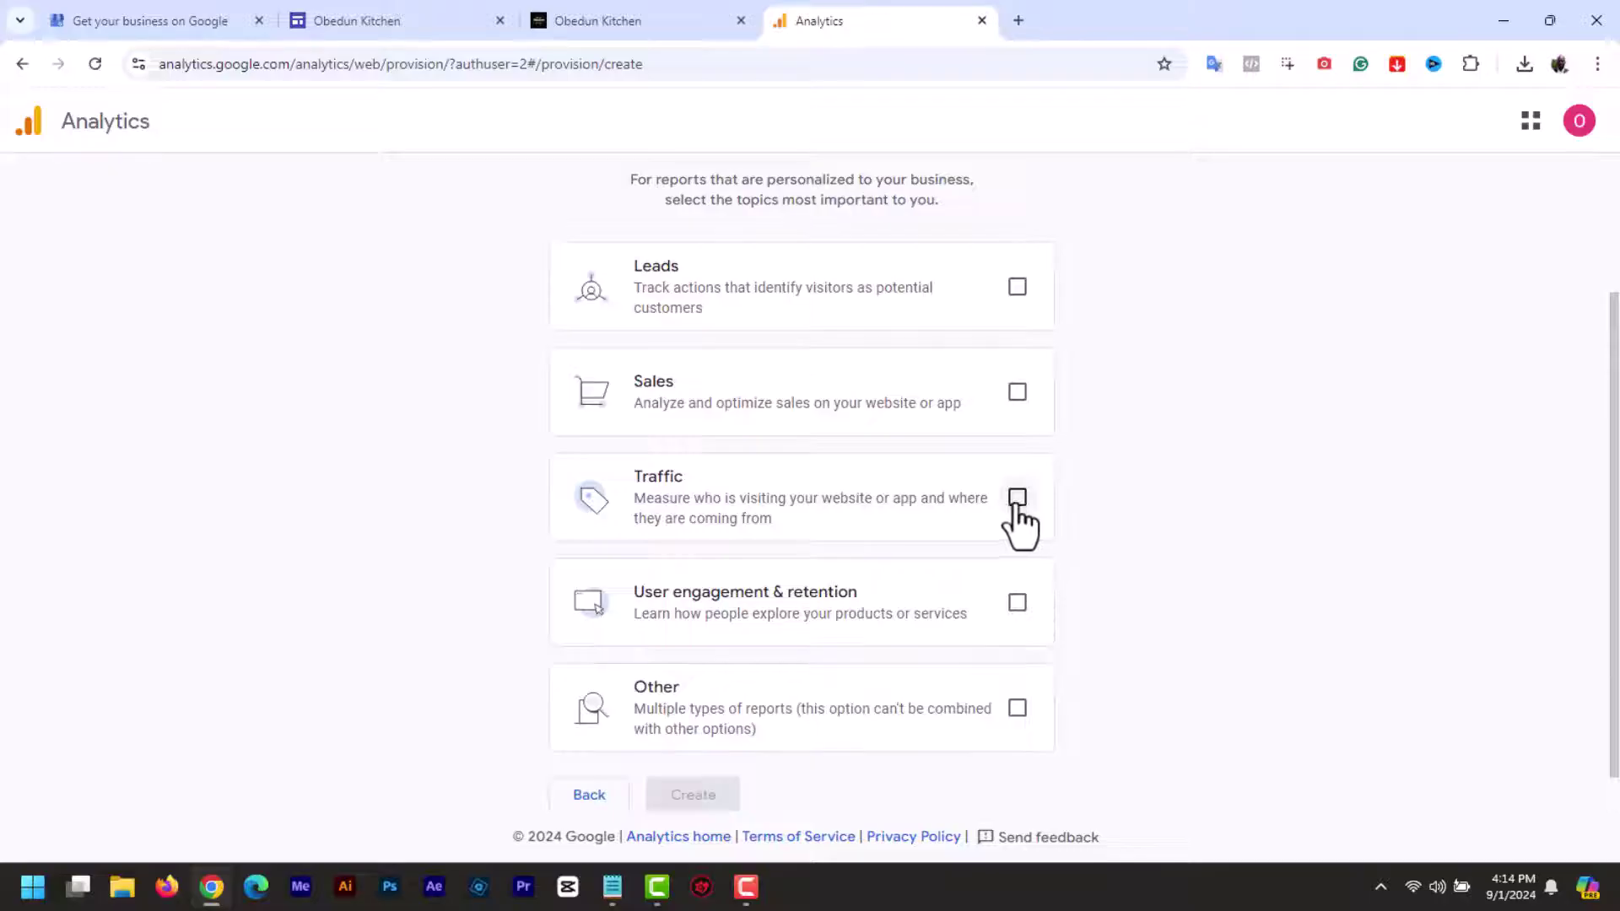
click(1018, 498)
click(1018, 287)
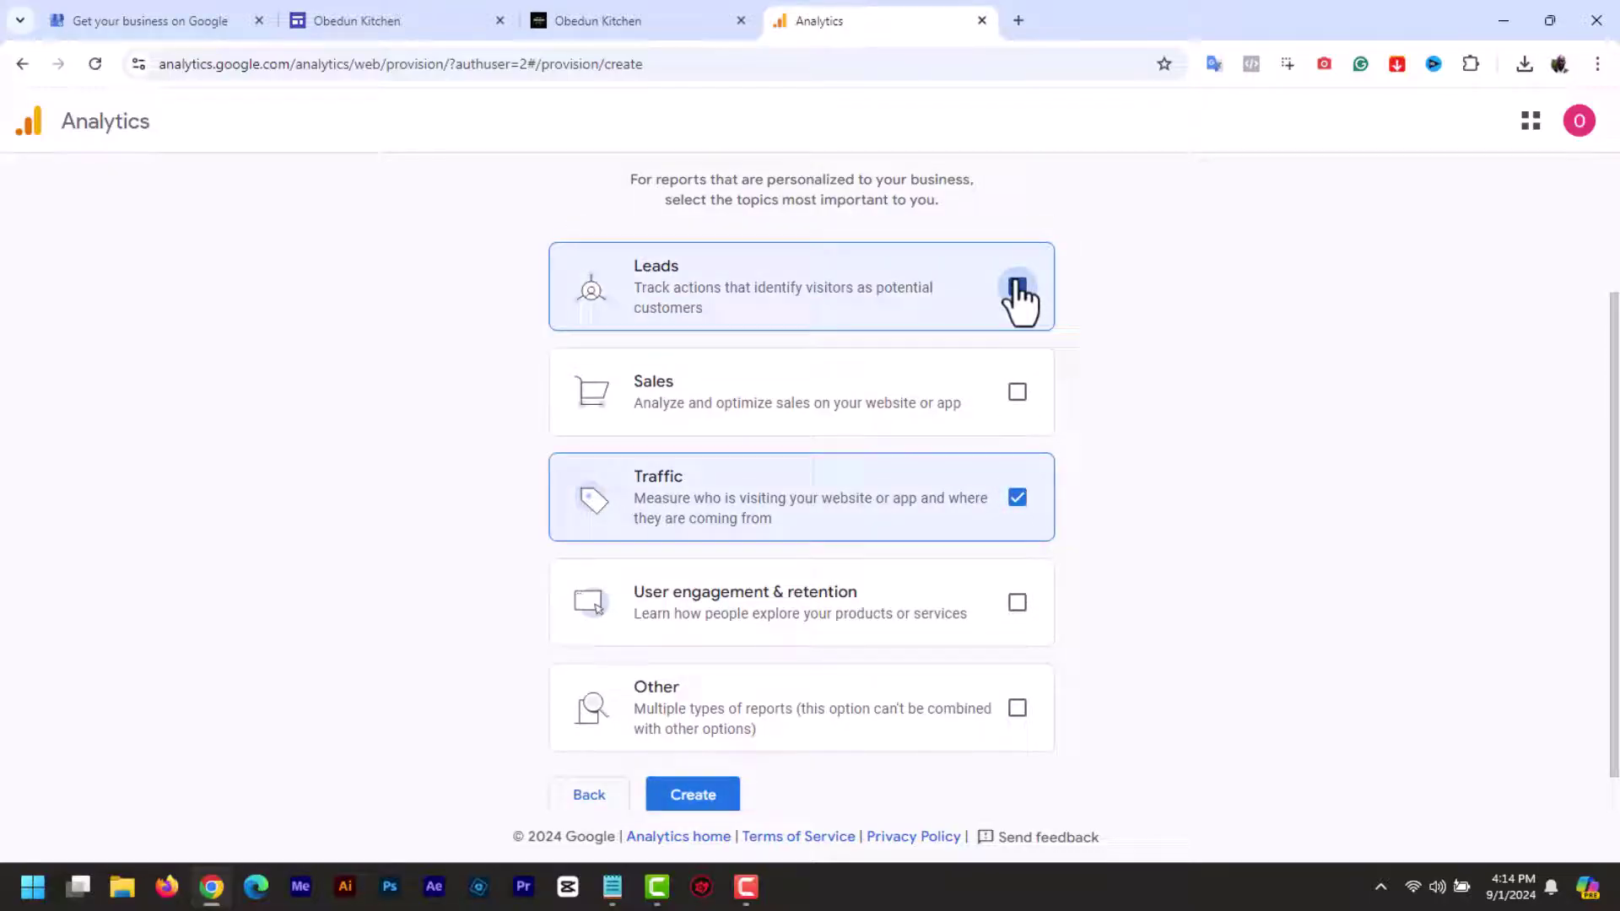
click(1017, 603)
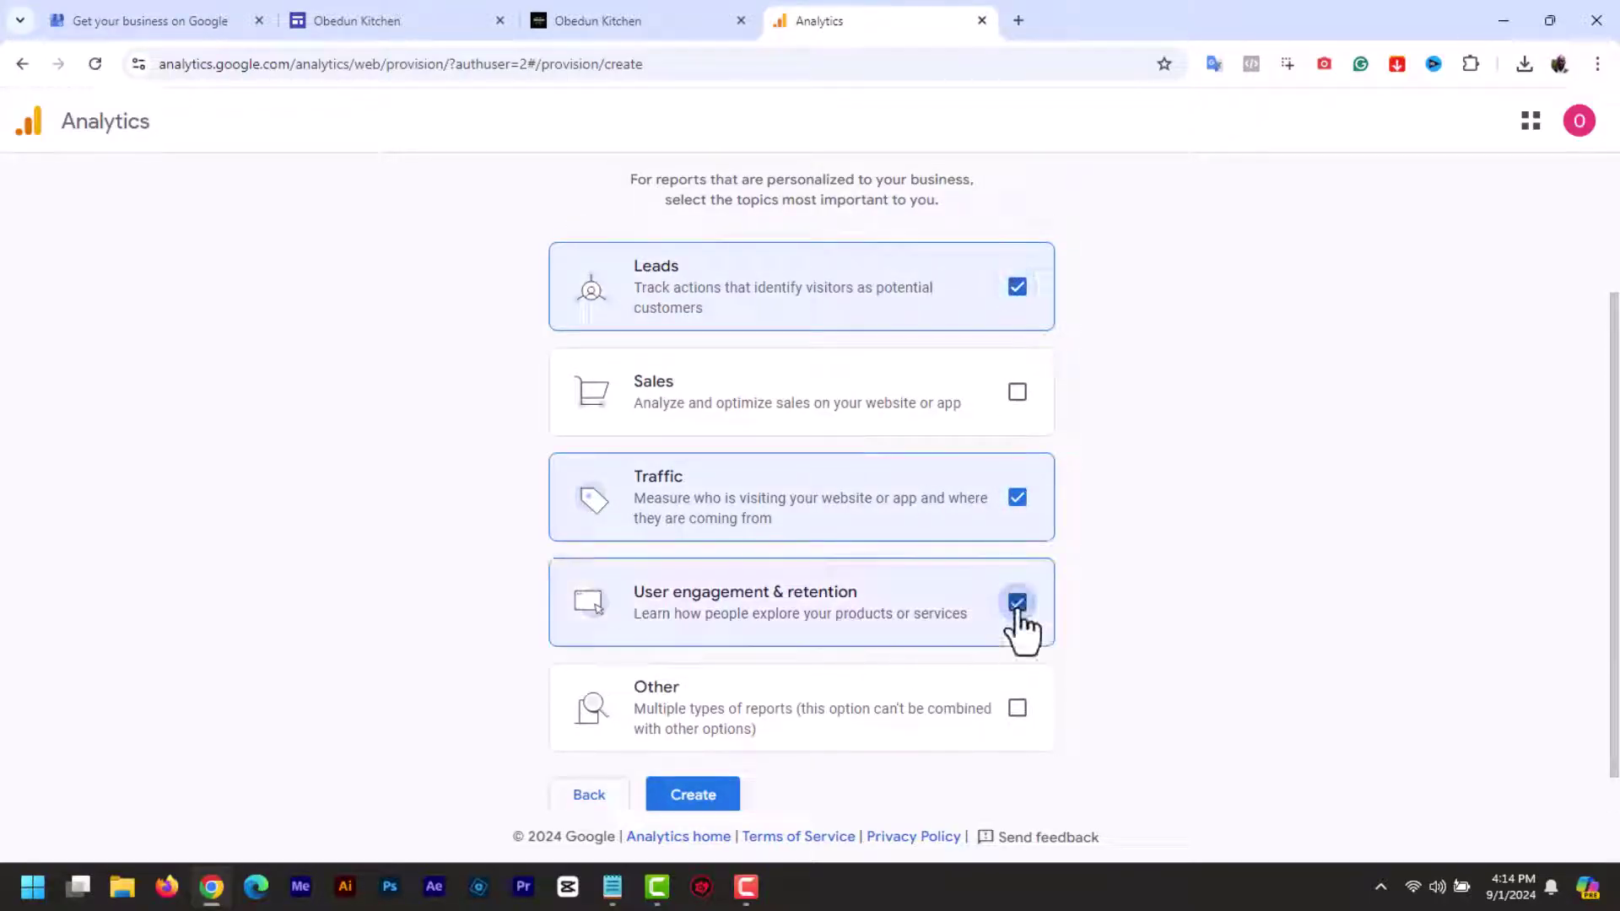
- Create the account and accept the Nigeria terms of service and both data protection terms
click(693, 799)
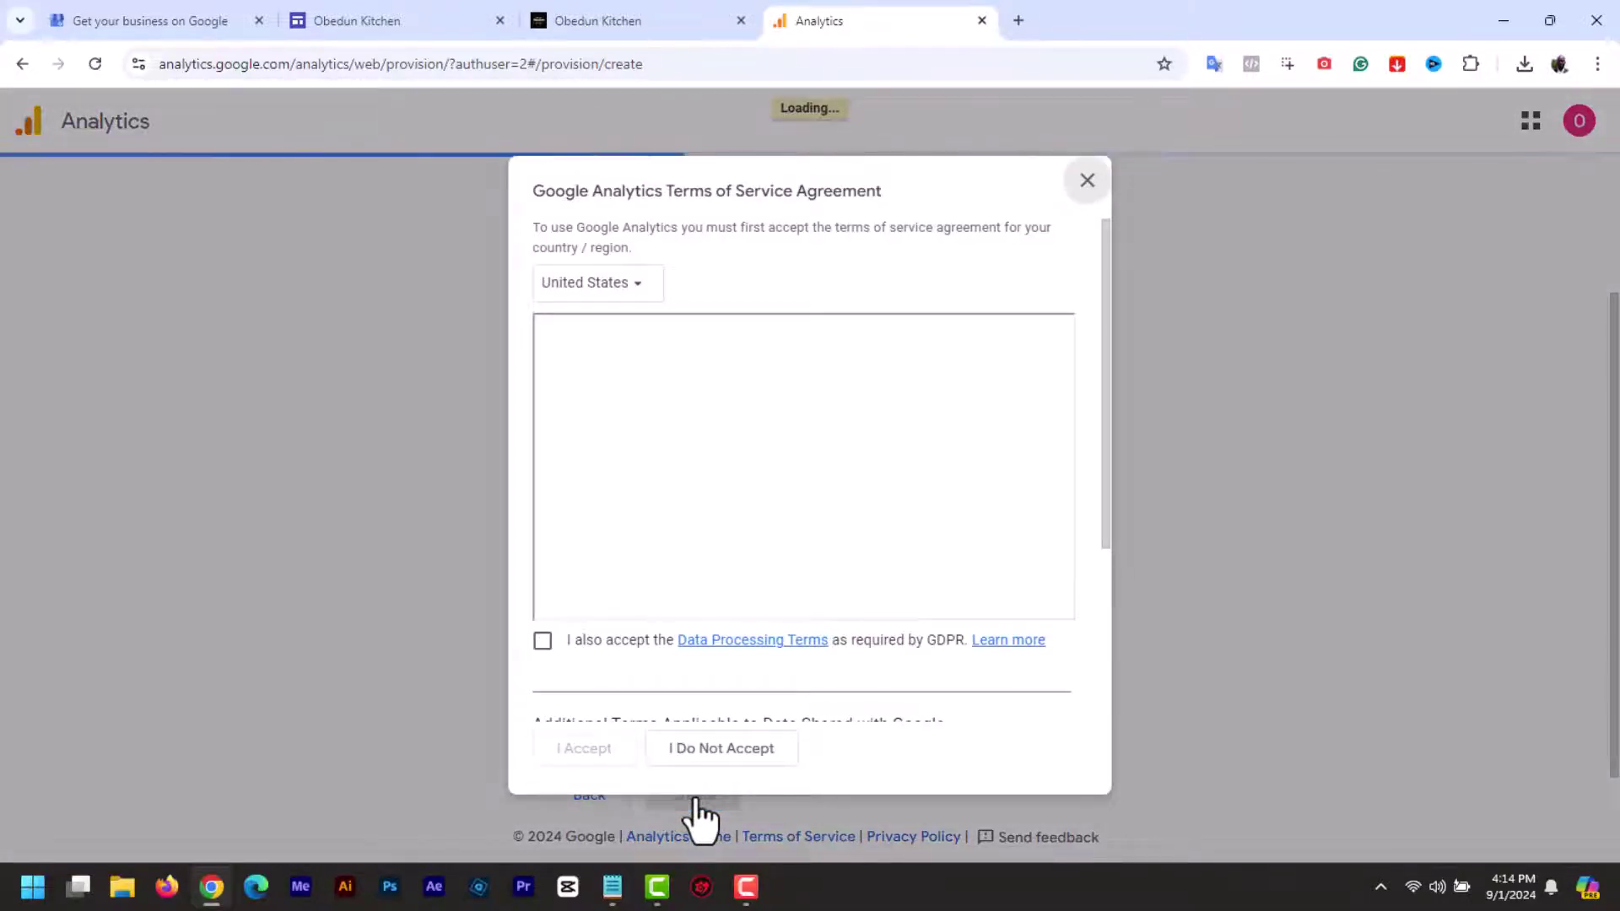
click(634, 285)
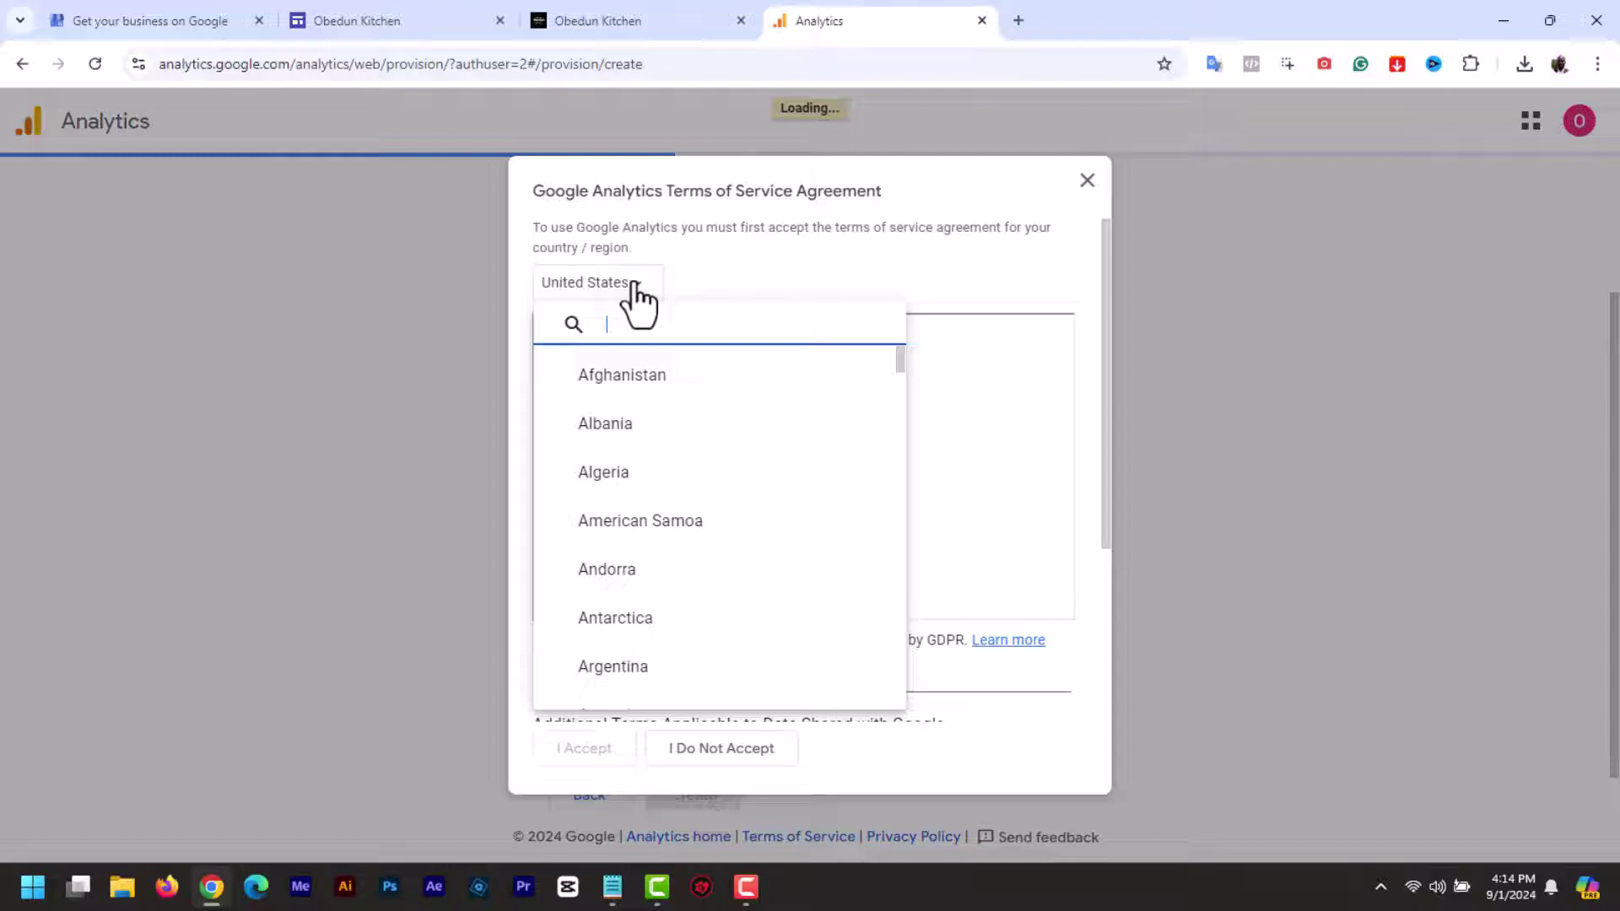
text(niger)
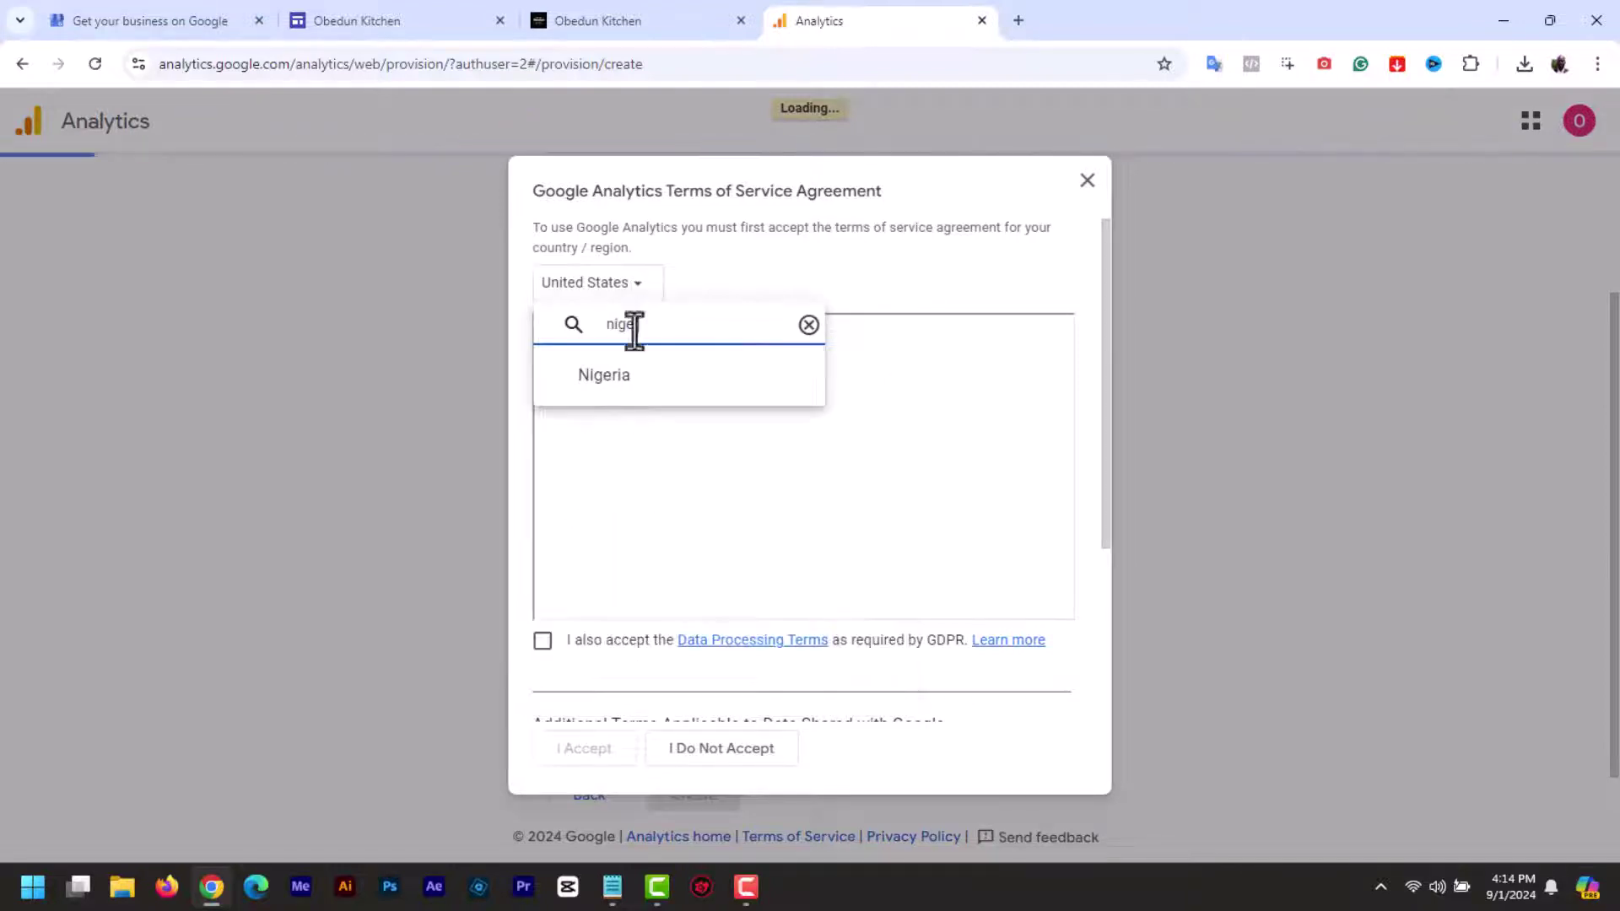
click(624, 375)
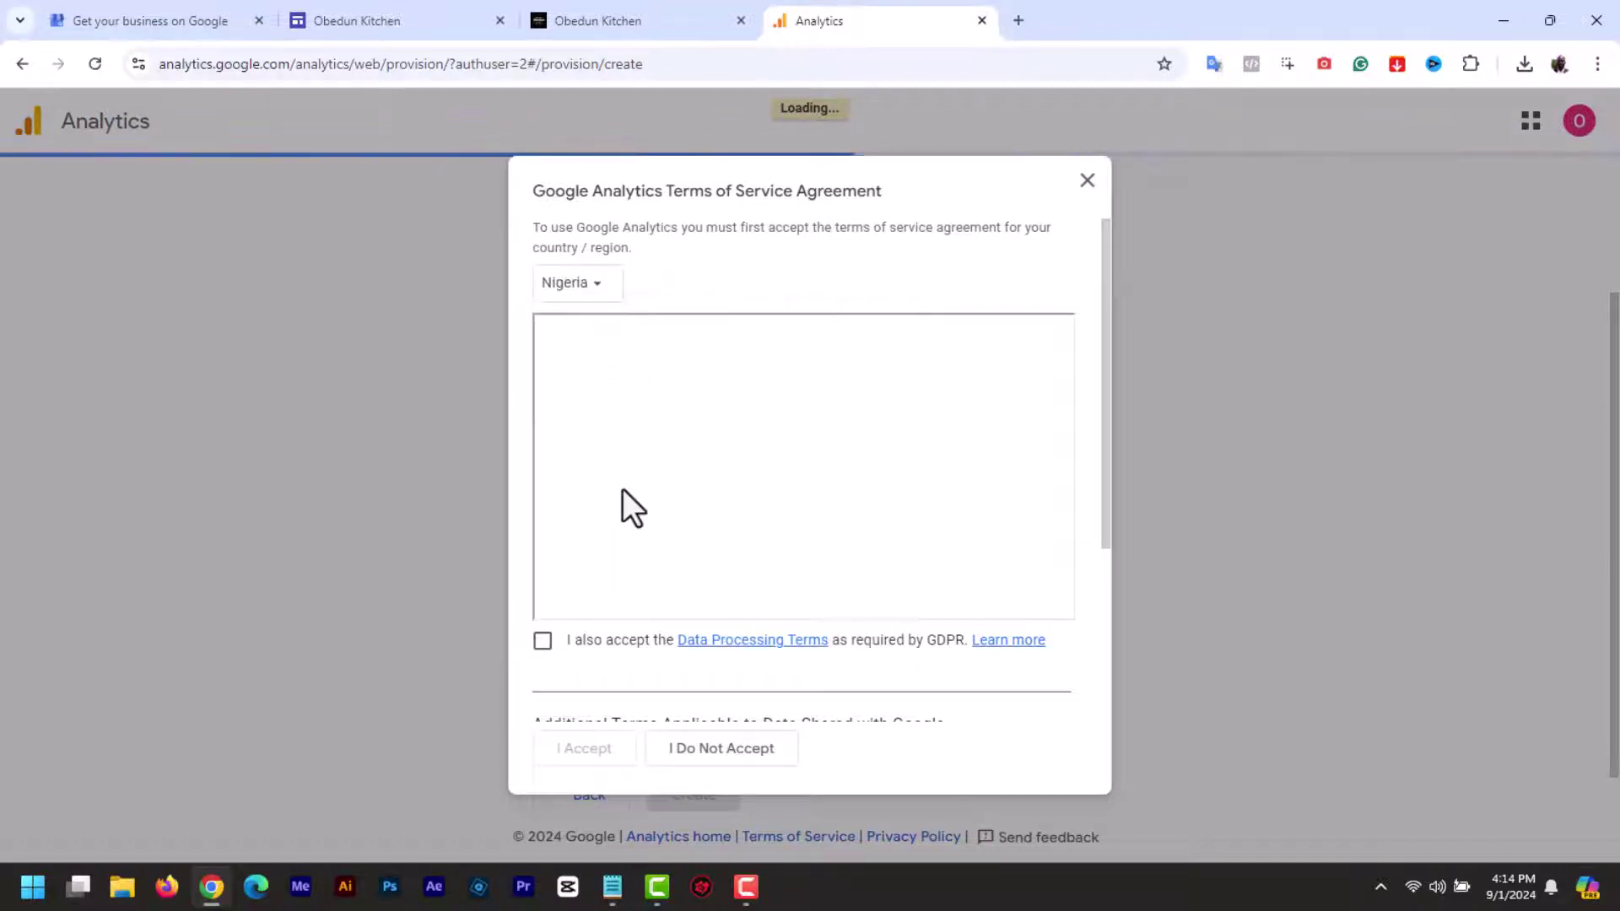
click(542, 646)
scroll(1110, 689, down, 4)
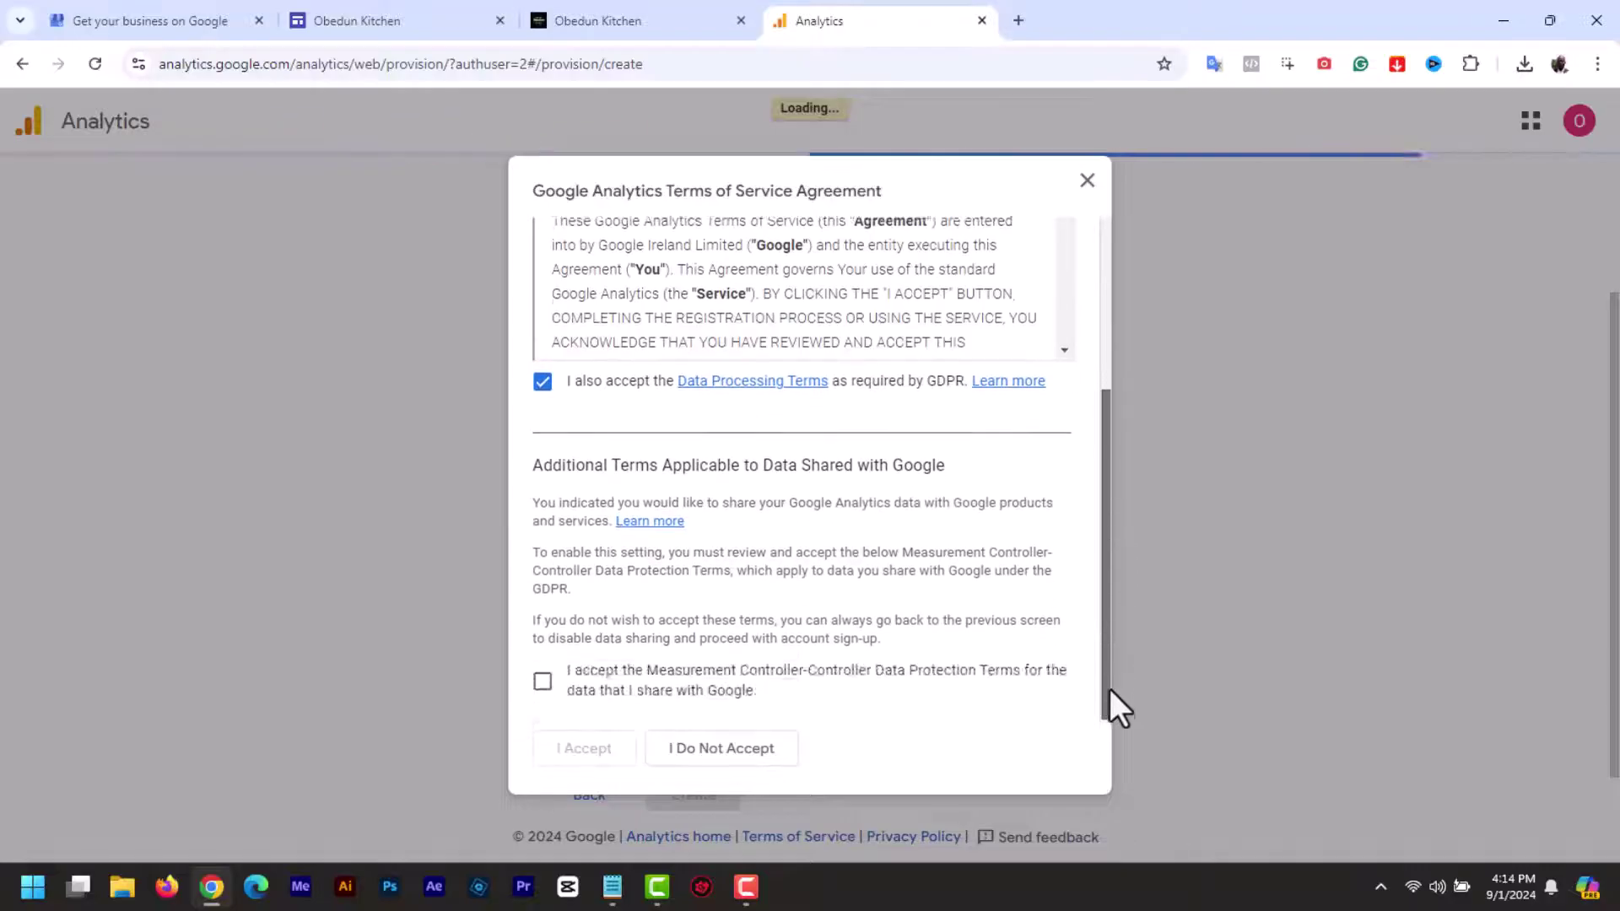
drag(1106, 534, 1125, 759)
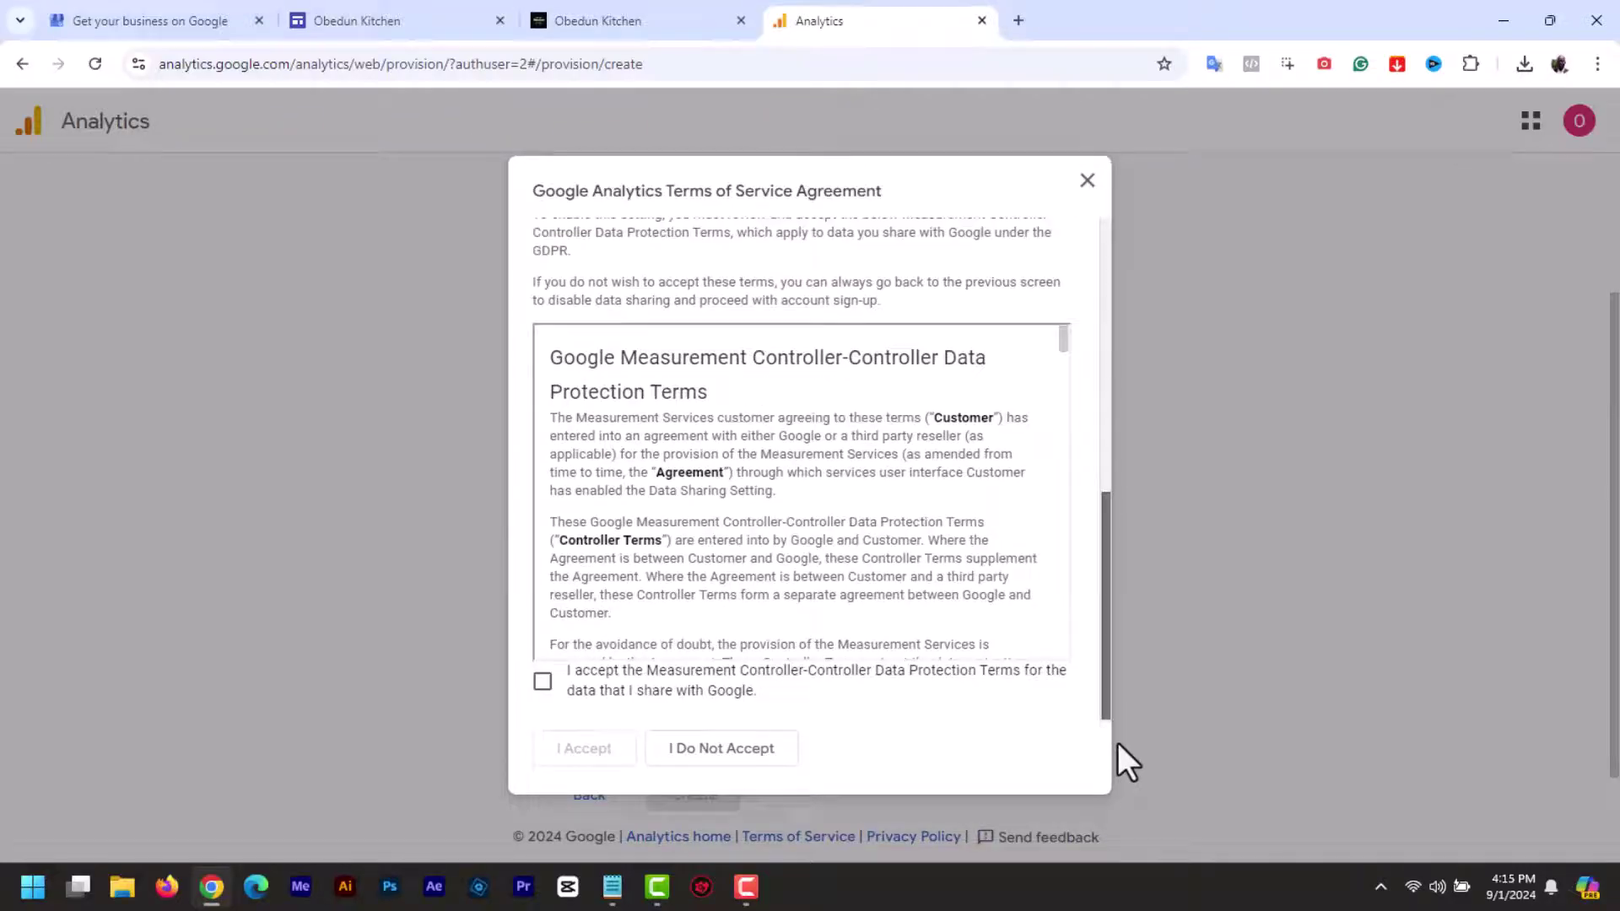
click(540, 682)
click(600, 753)
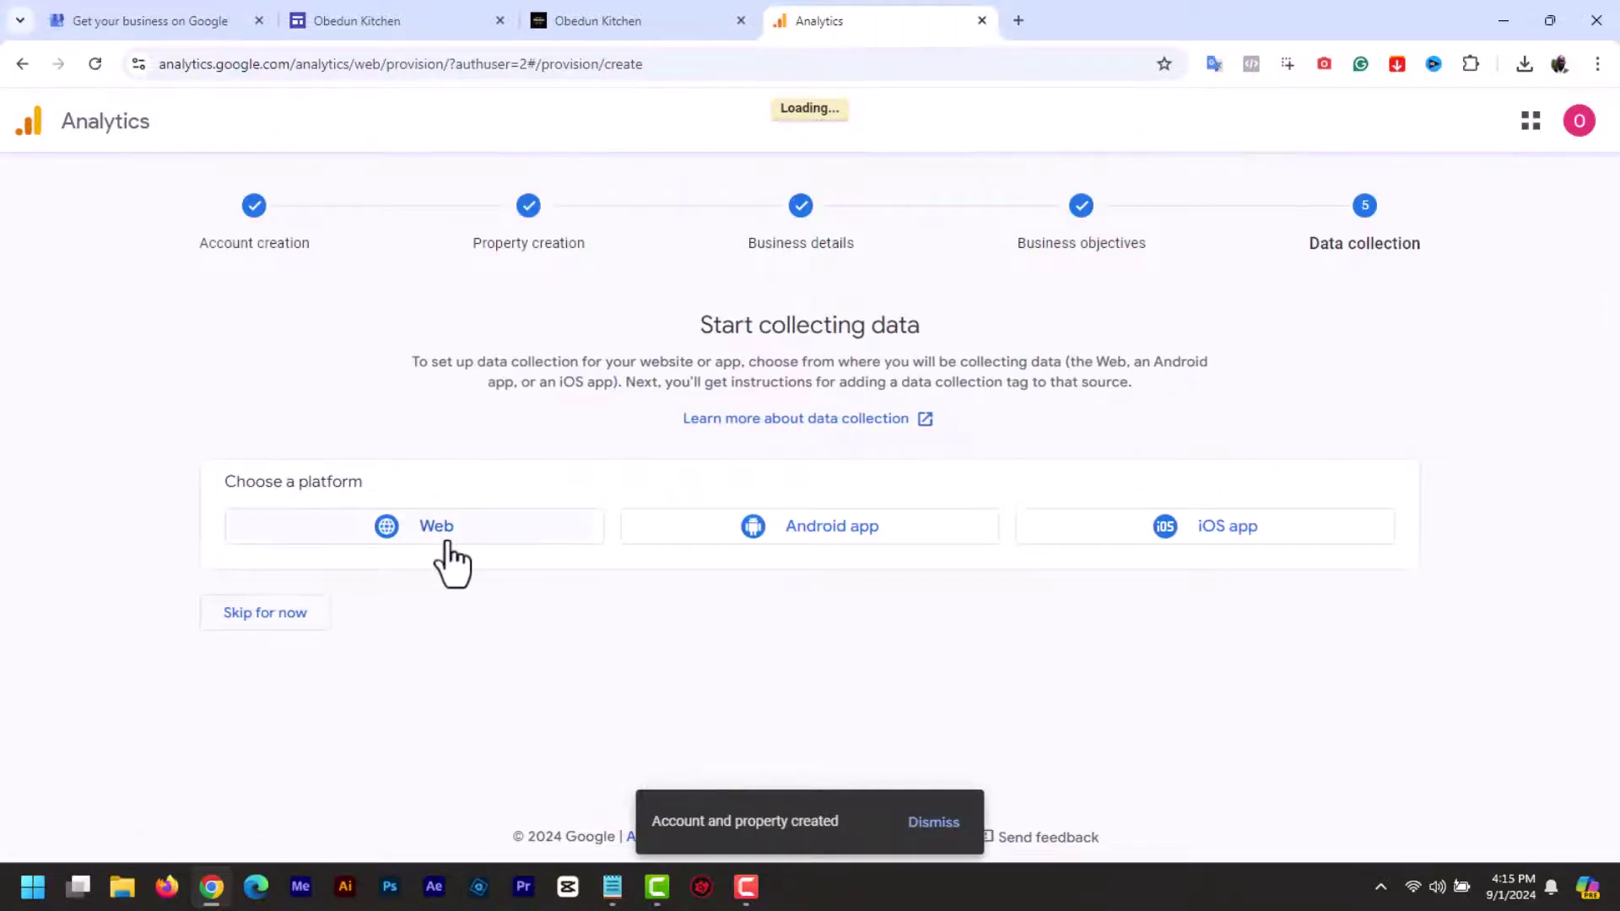
- Choose a Web stream with sites.google.com/view/obedun-kitchen/home as the website URL
click(425, 544)
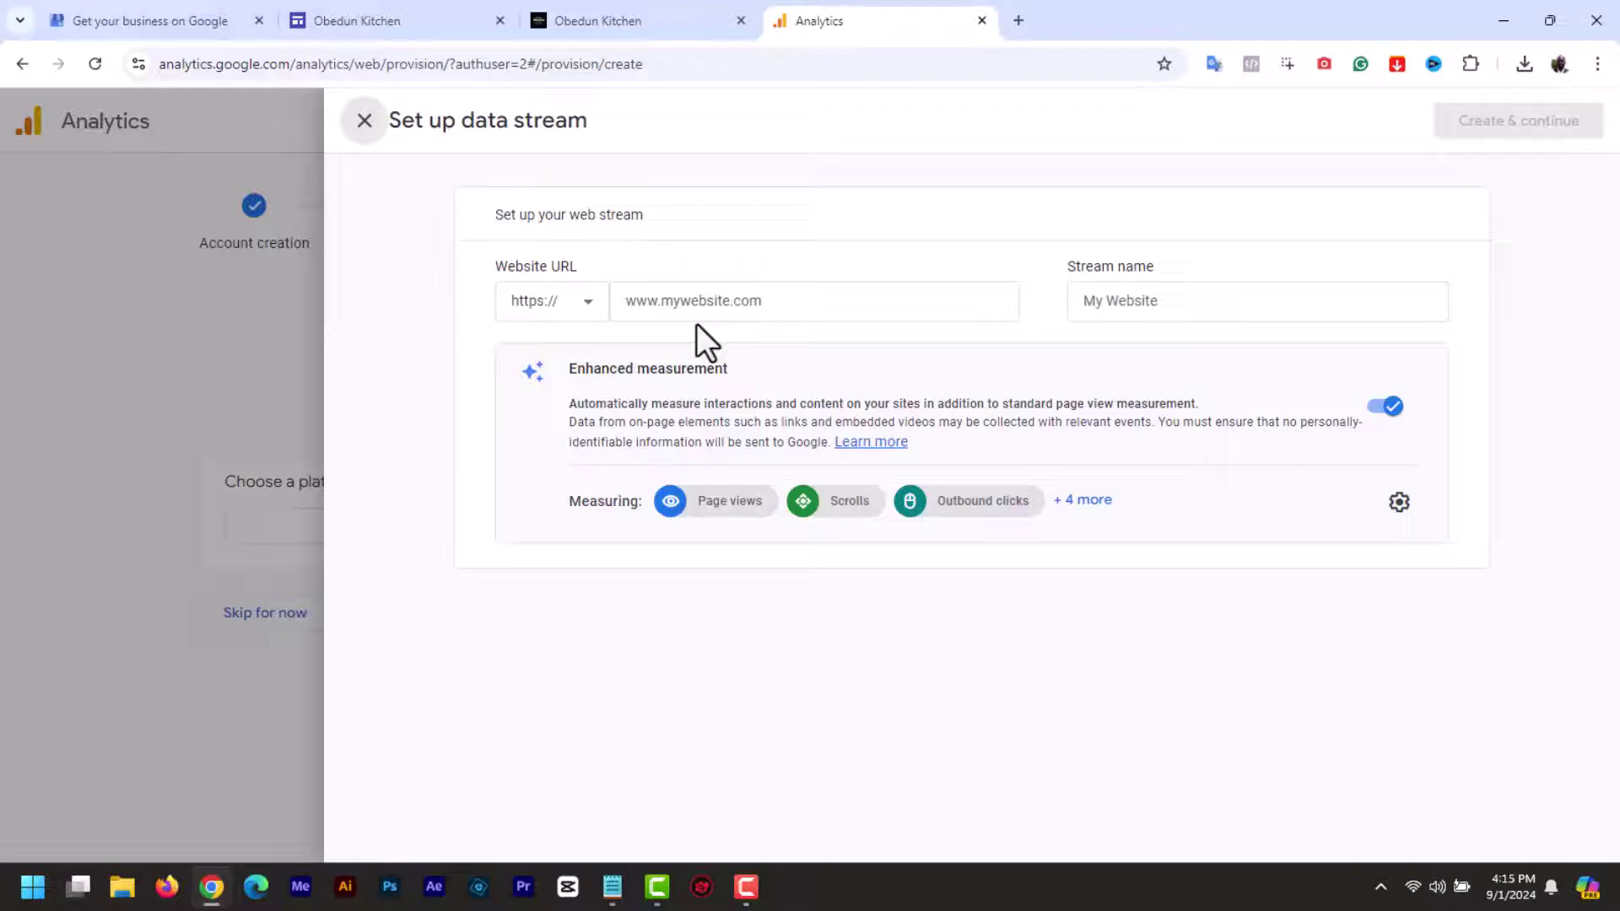
click(655, 302)
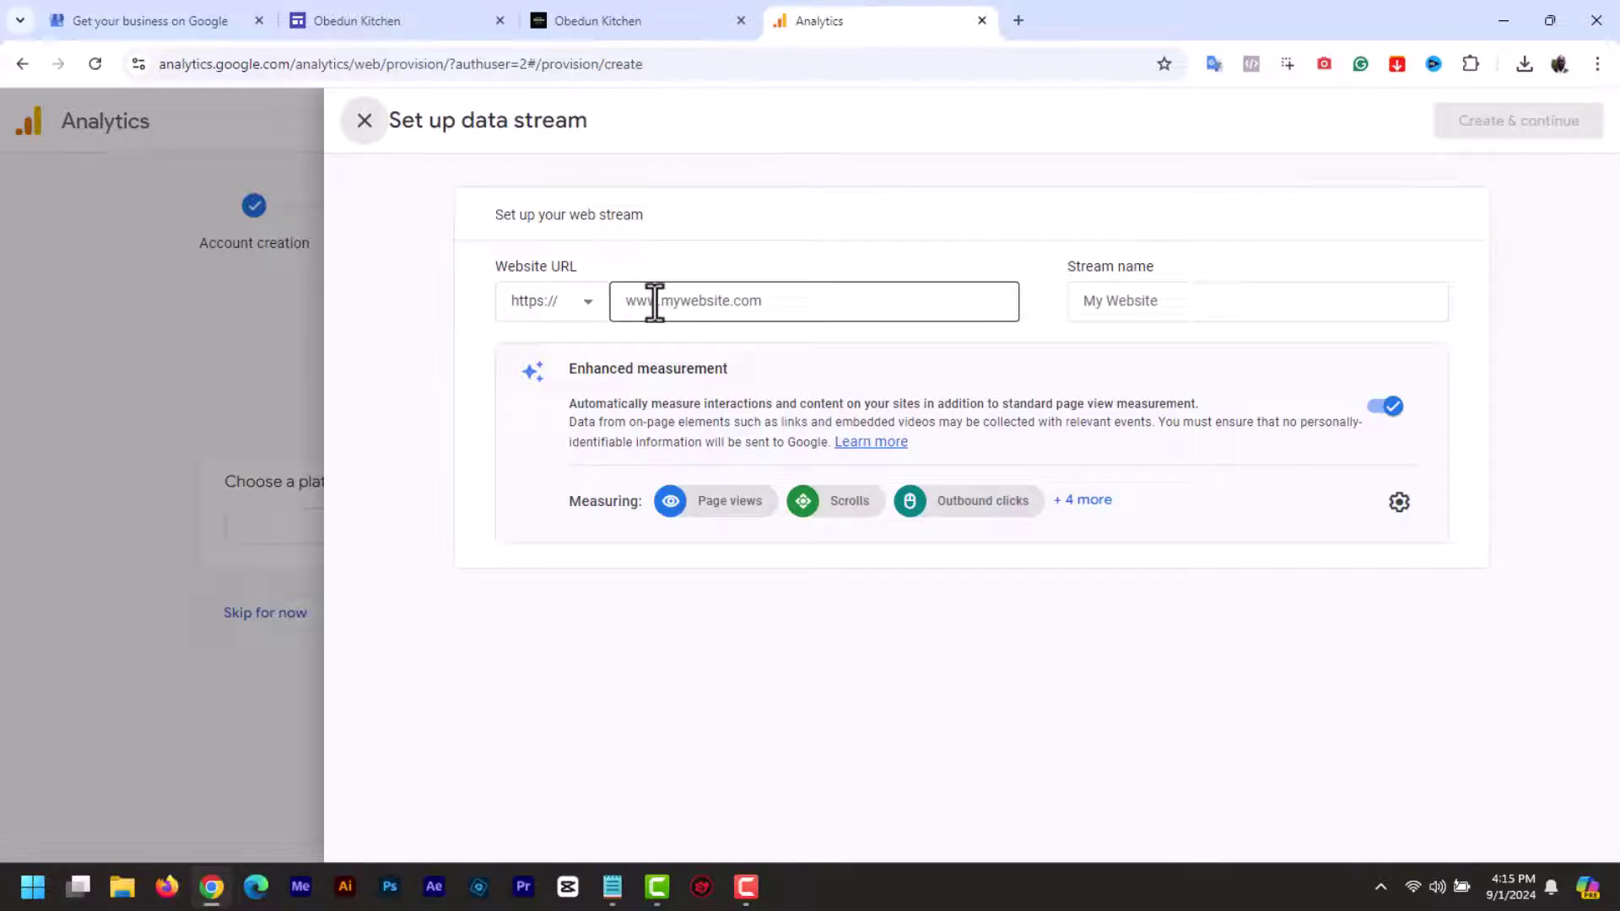
click(604, 18)
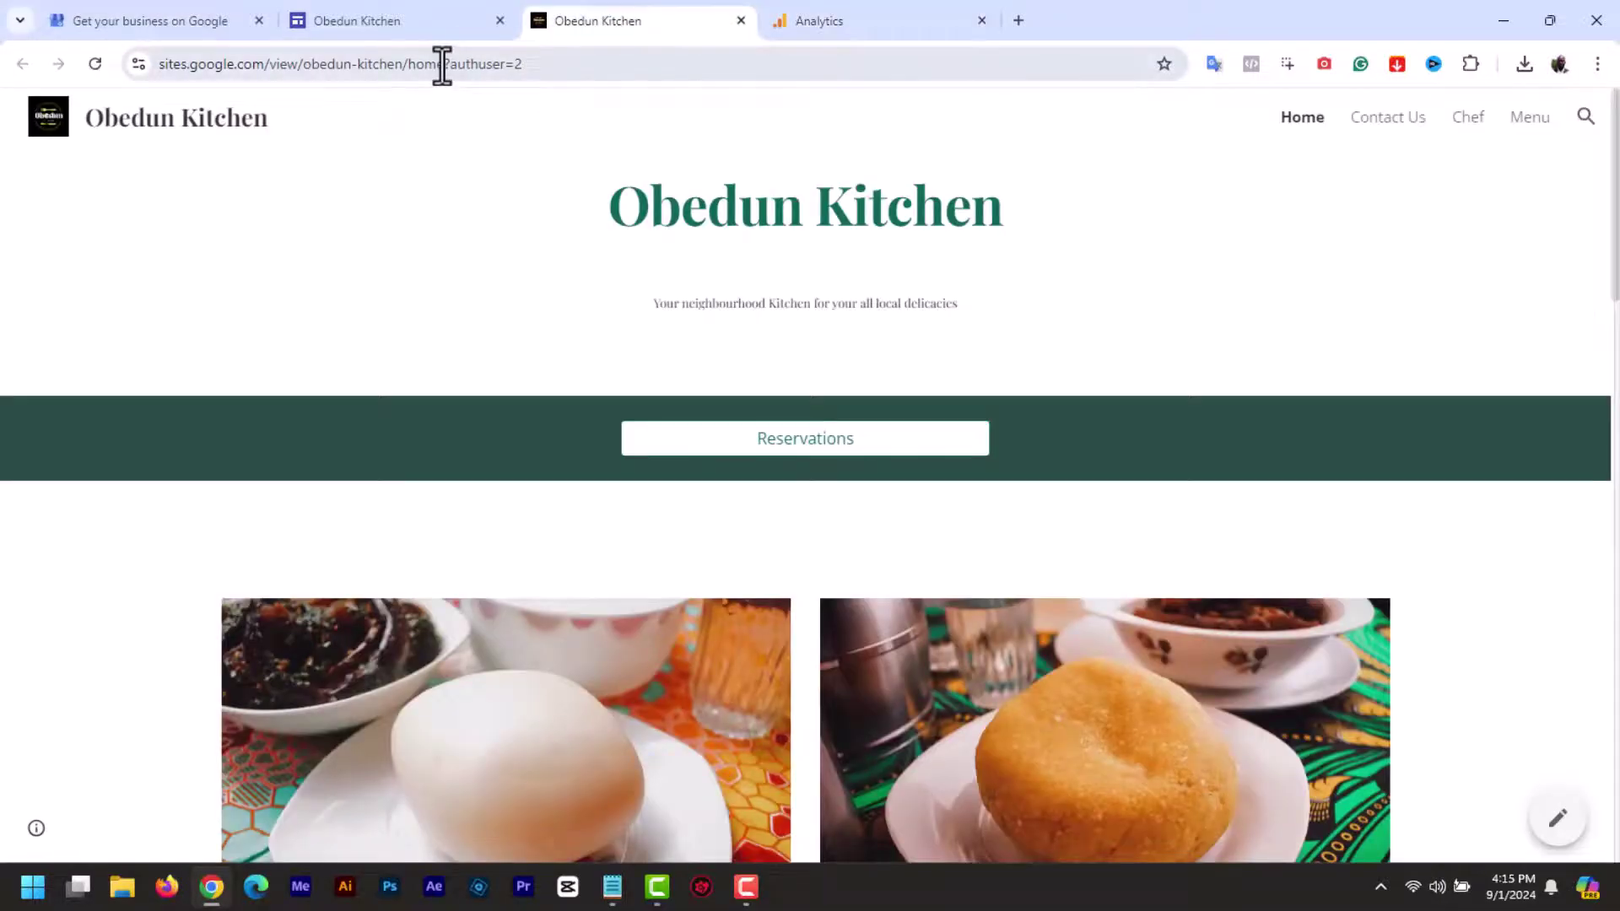
drag(489, 64, 154, 65)
key(ctrl+c)
click(810, 20)
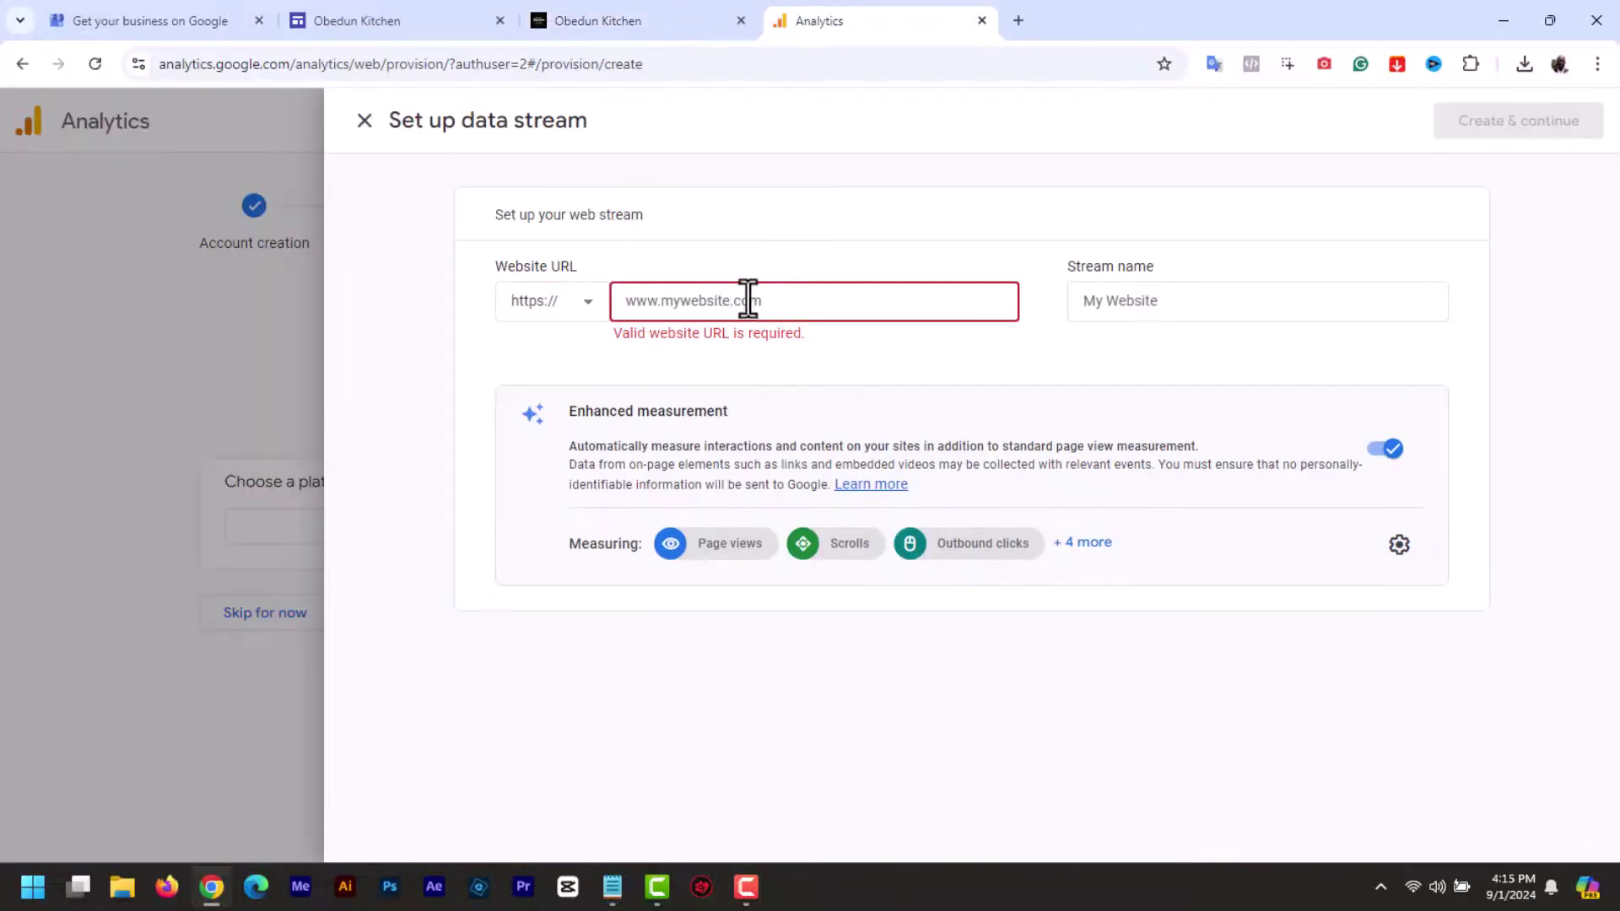
key(ctrl+v)
drag(680, 301, 624, 300)
key(BackSpace)
- Name the stream 'Obedun Kitchen' and create it
click(1138, 301)
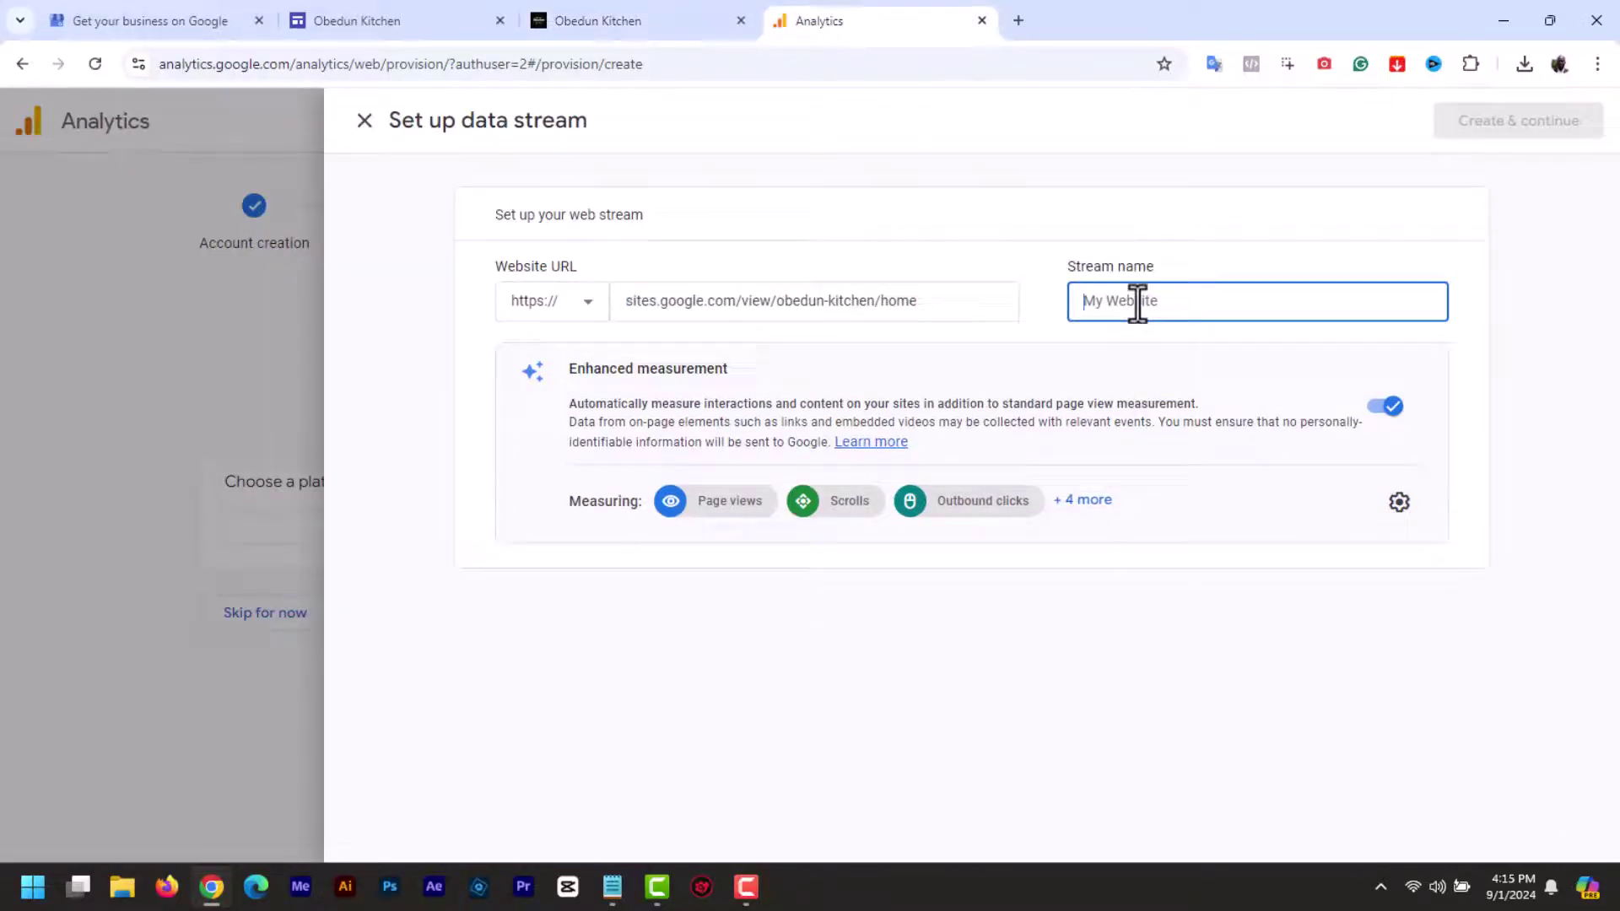
text(Obedun Kitchen)
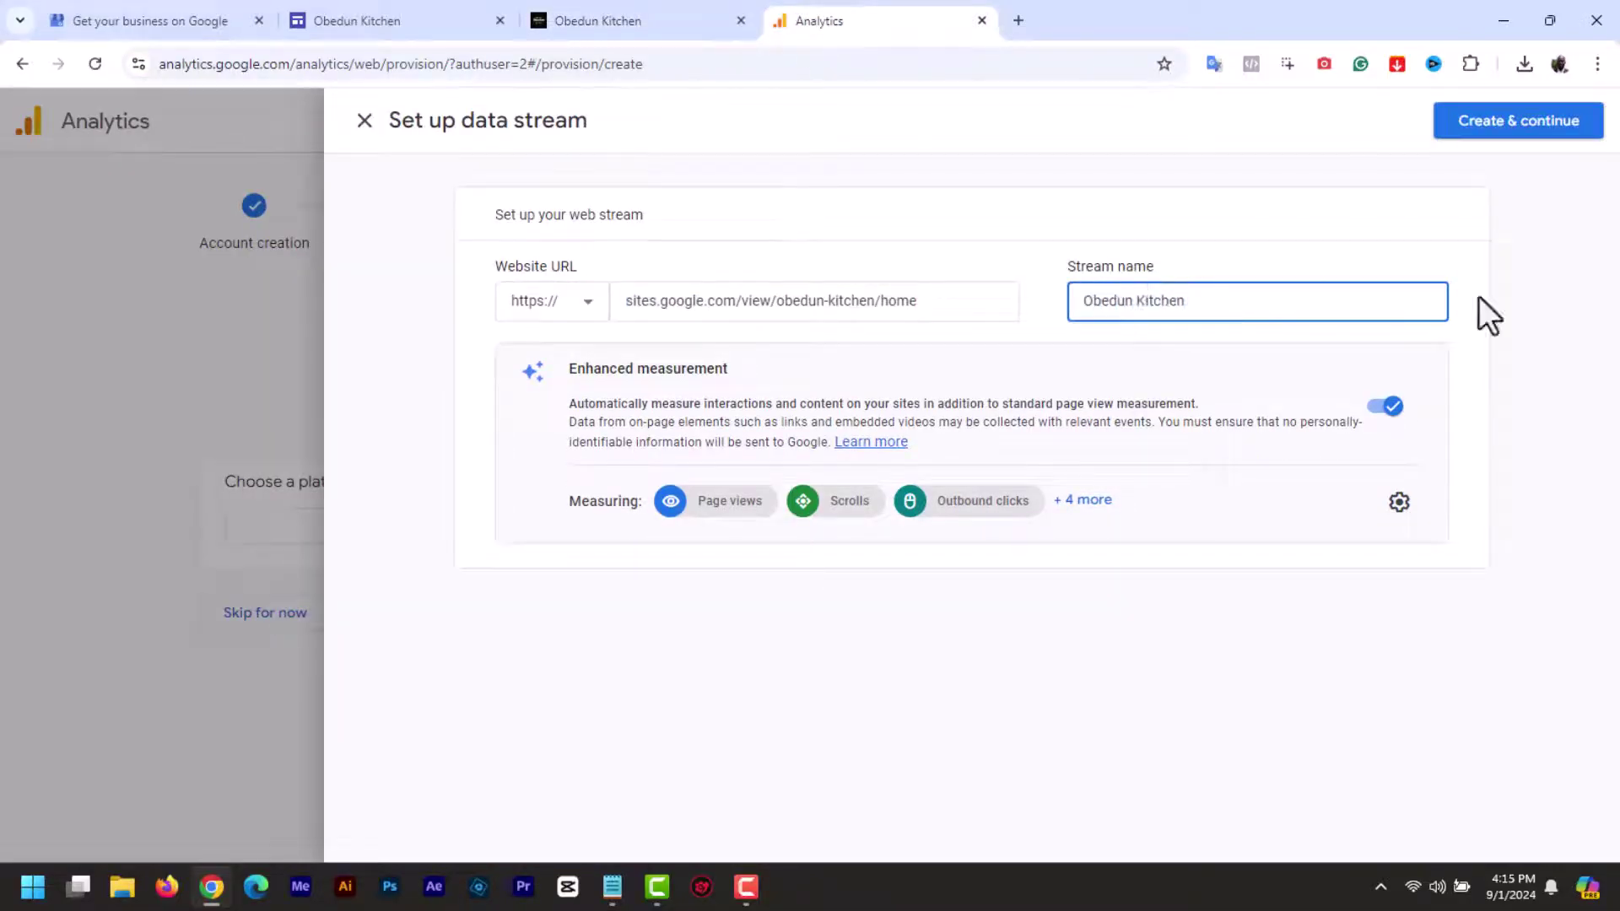
click(1481, 127)
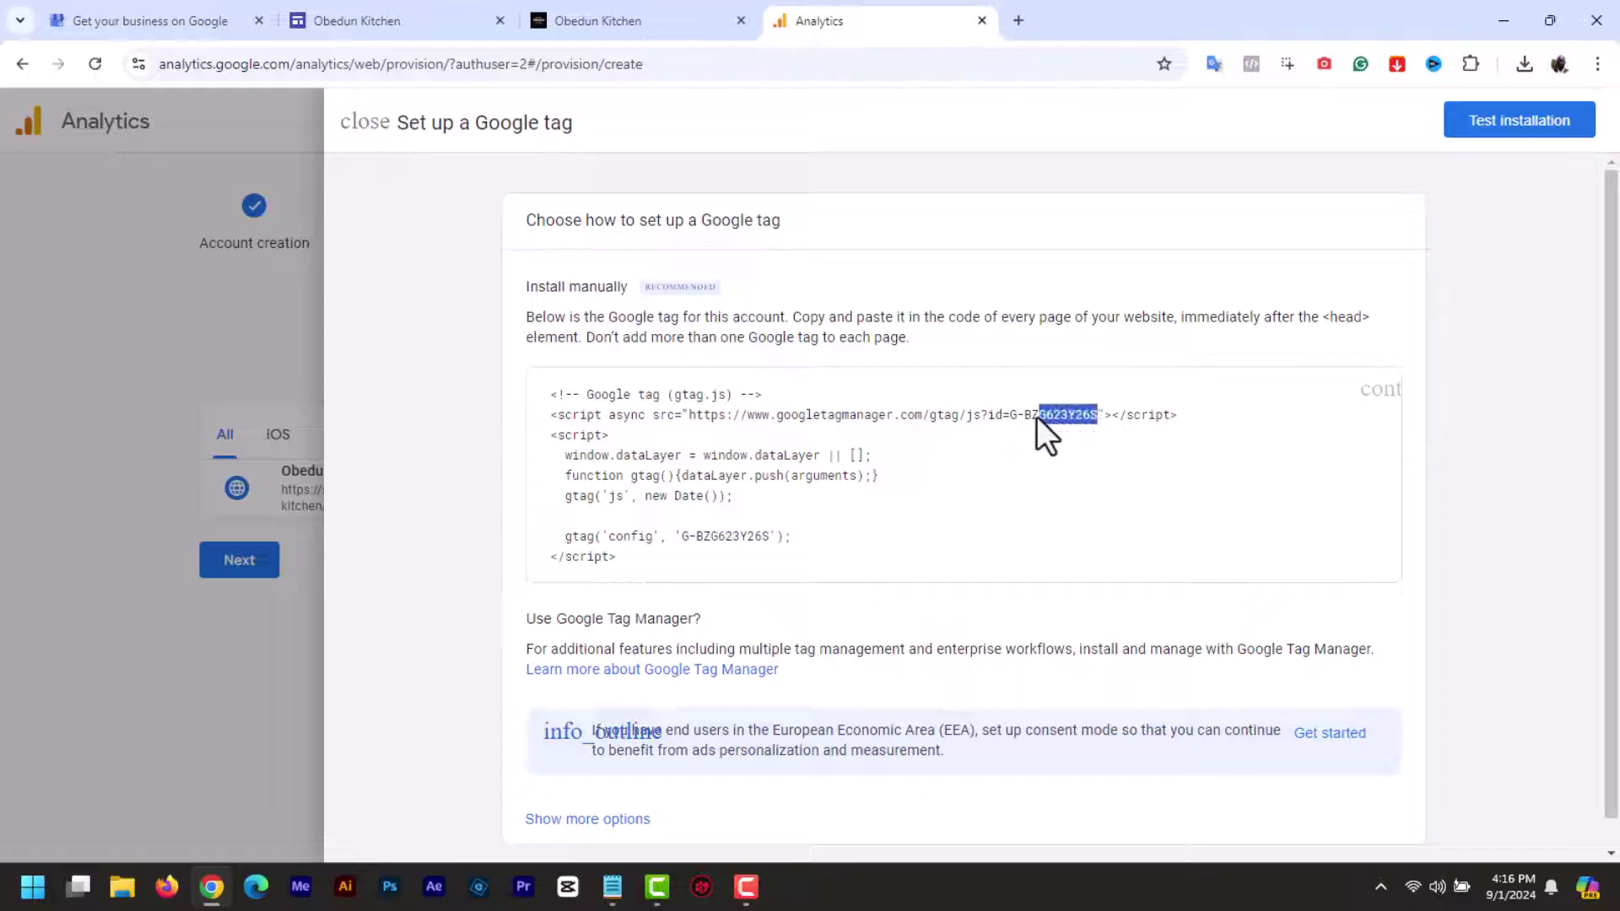
- Select the G- measurement ID in the Google tag script
drag(1036, 416, 1009, 417)
key(ctrl+c)
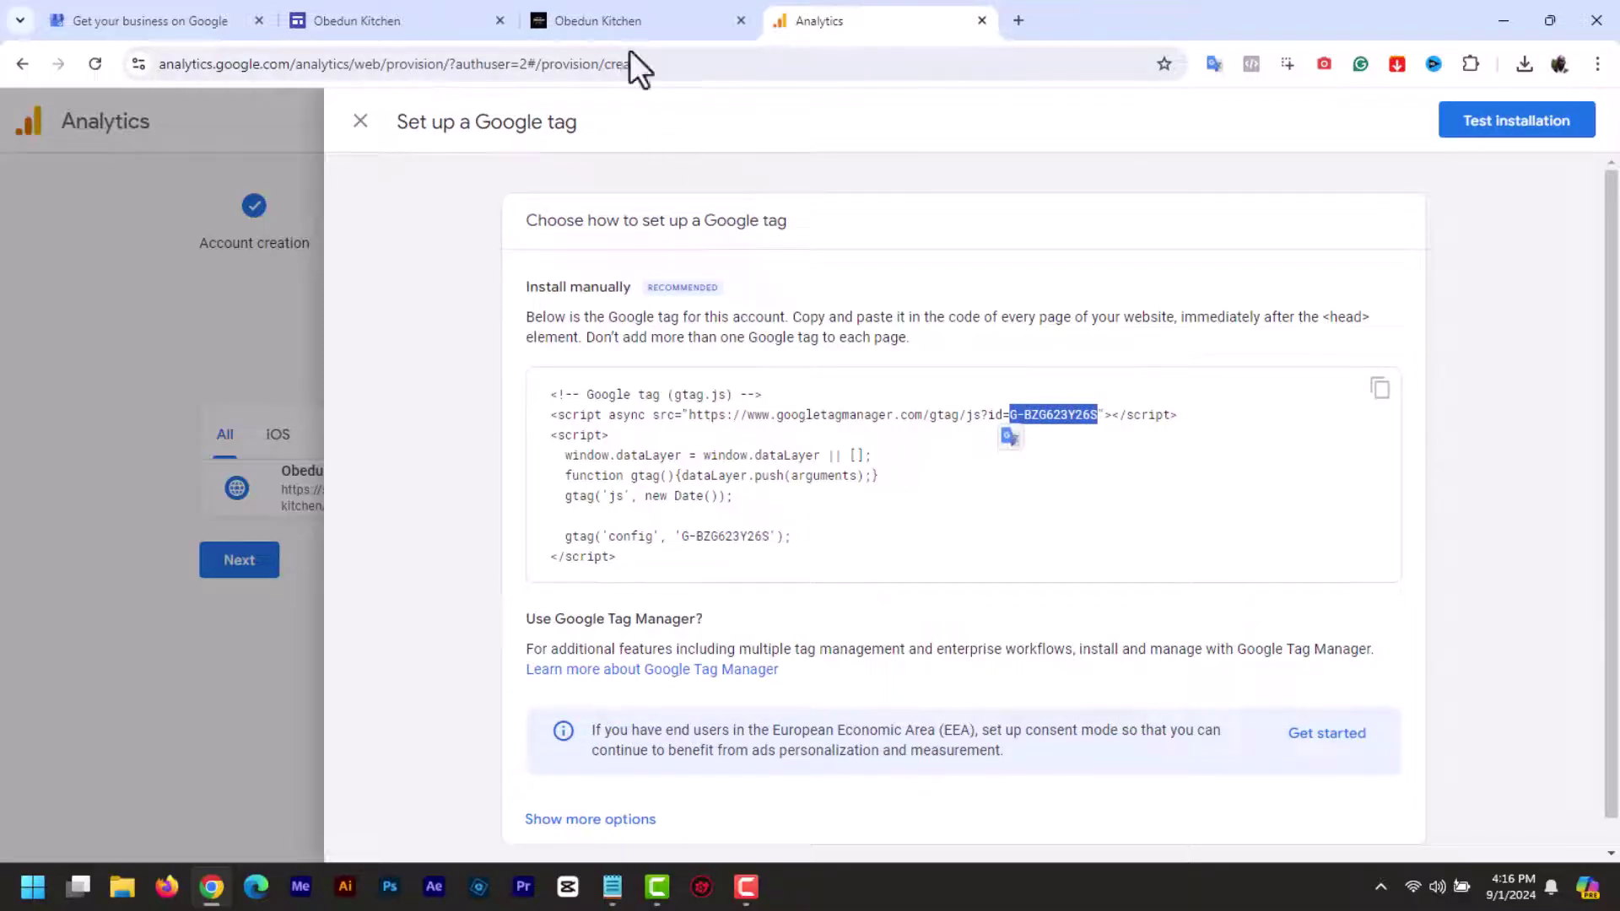
- Paste the measurement ID into the Obedun Kitchen site's Analytics settings in Google Sites
key(ctrl+2)
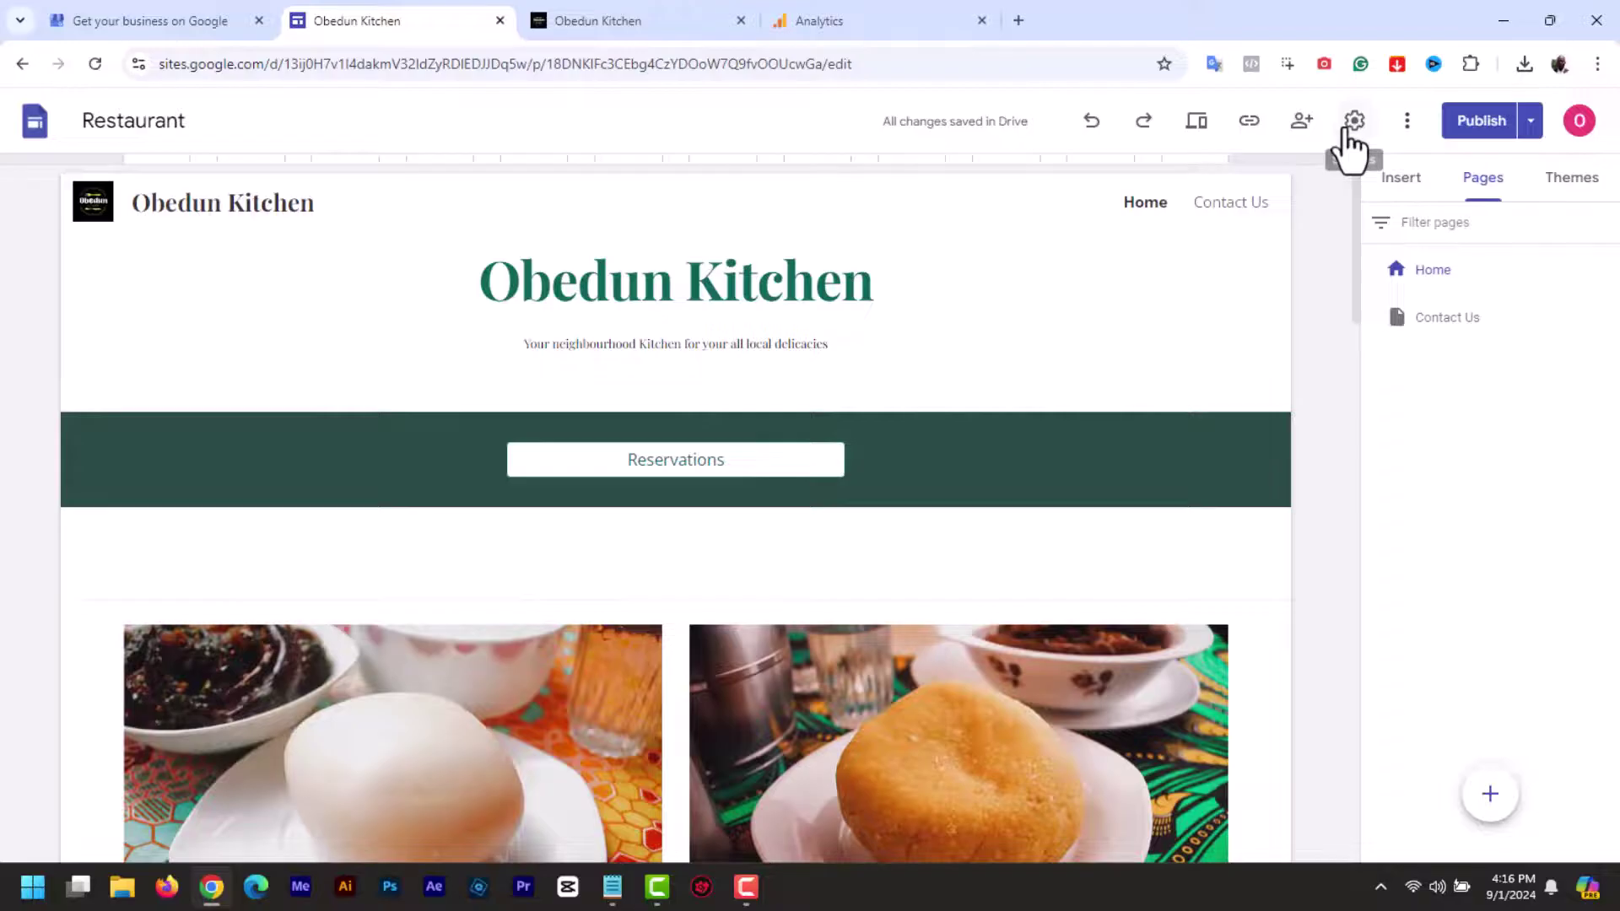
click(1354, 122)
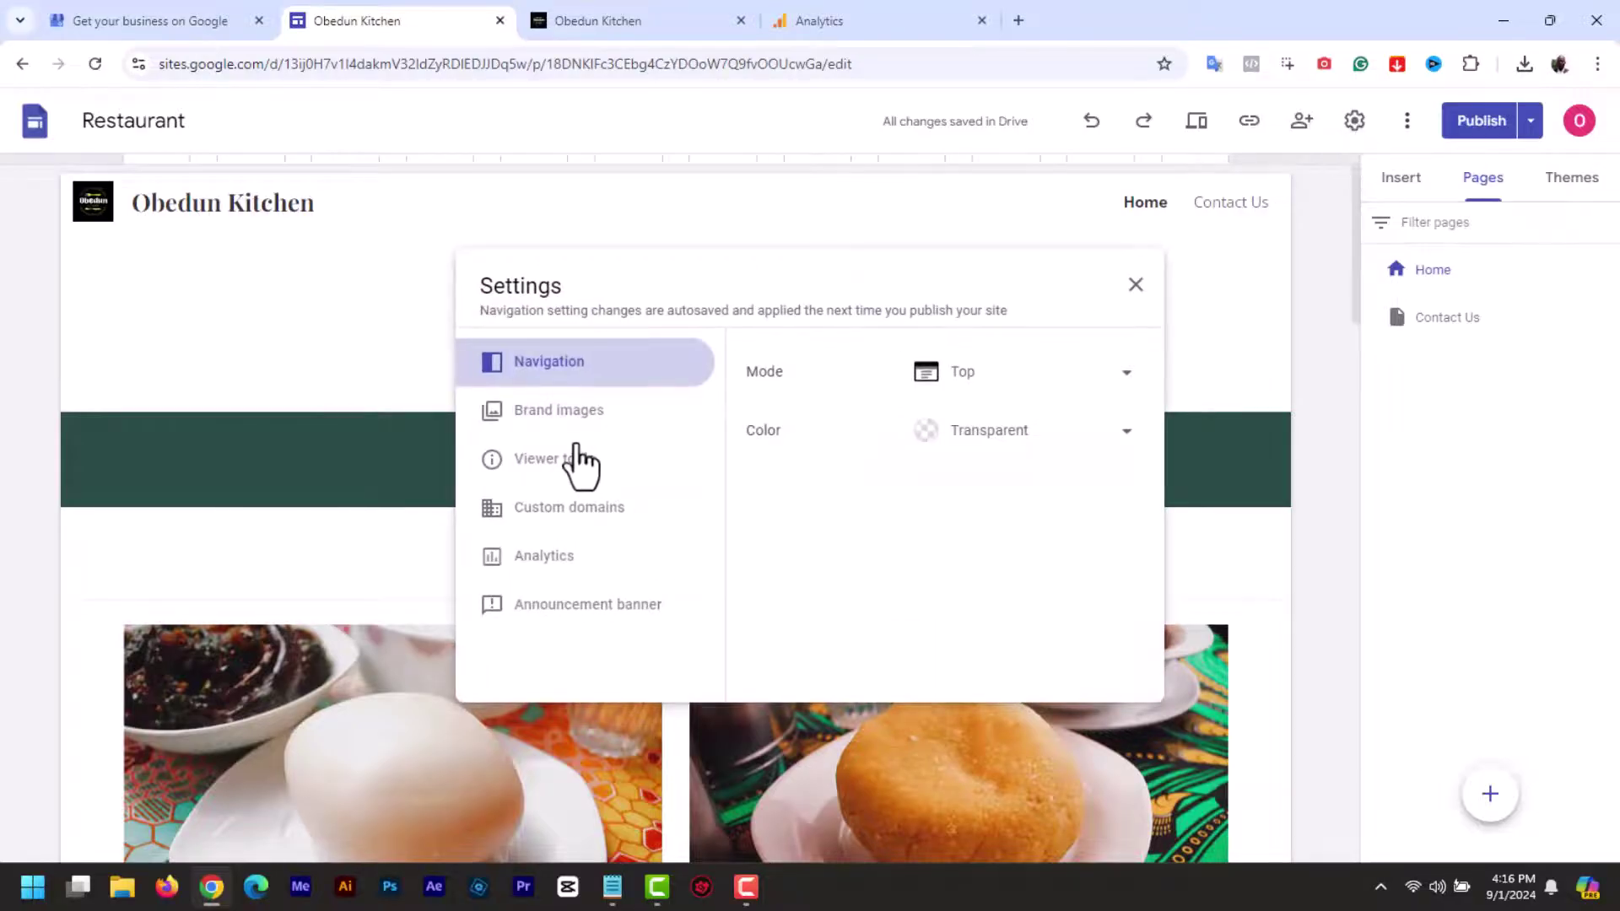
click(570, 561)
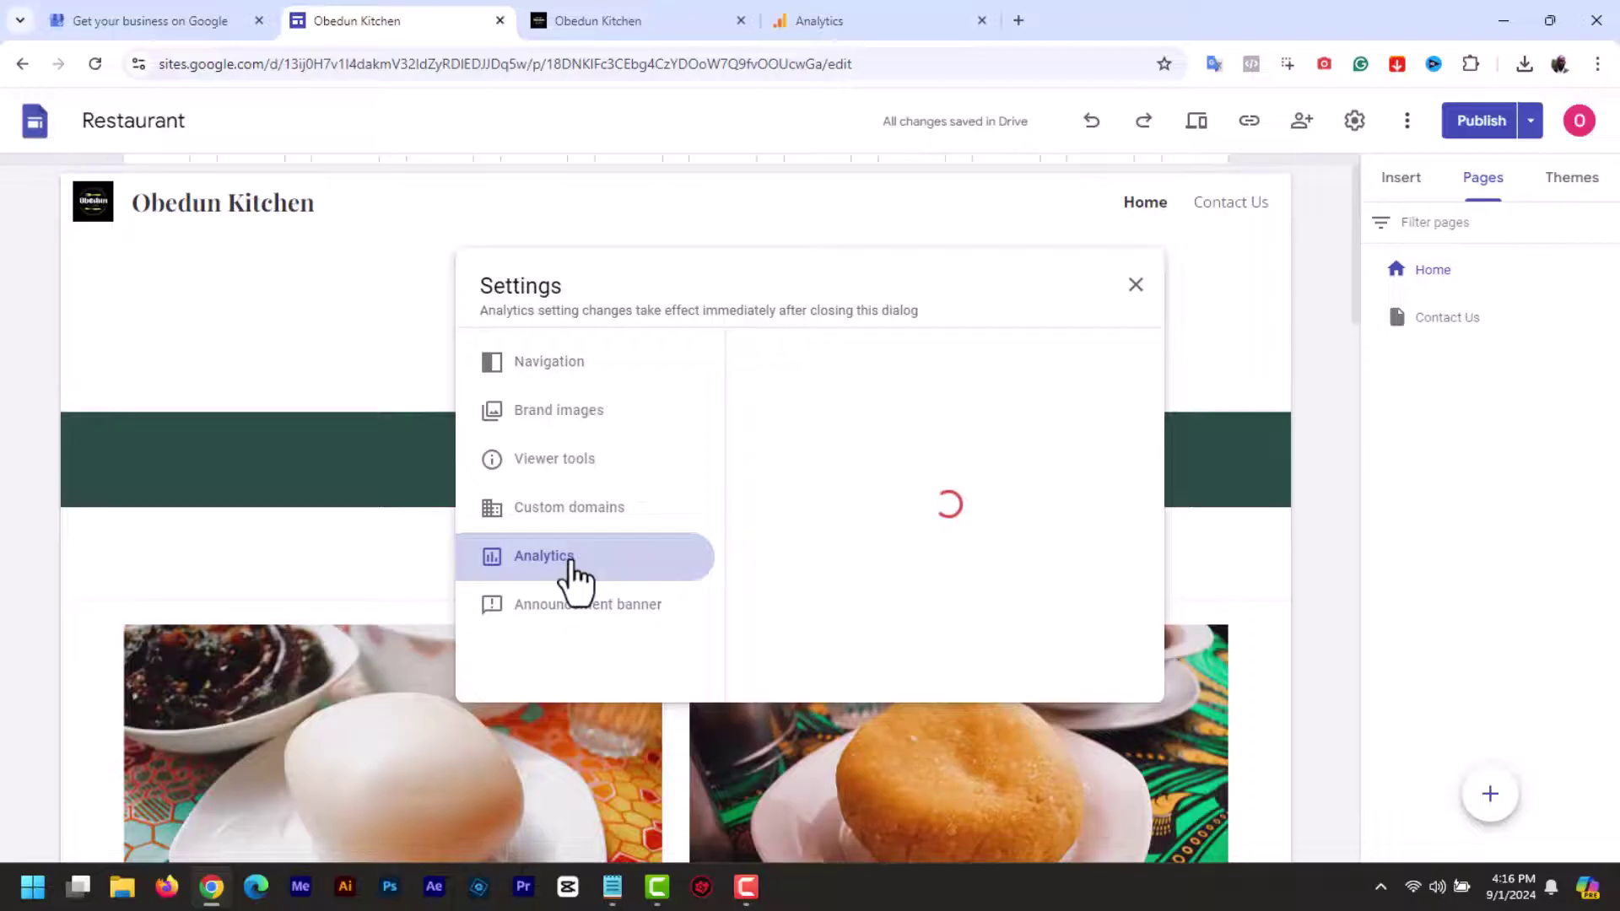
click(878, 436)
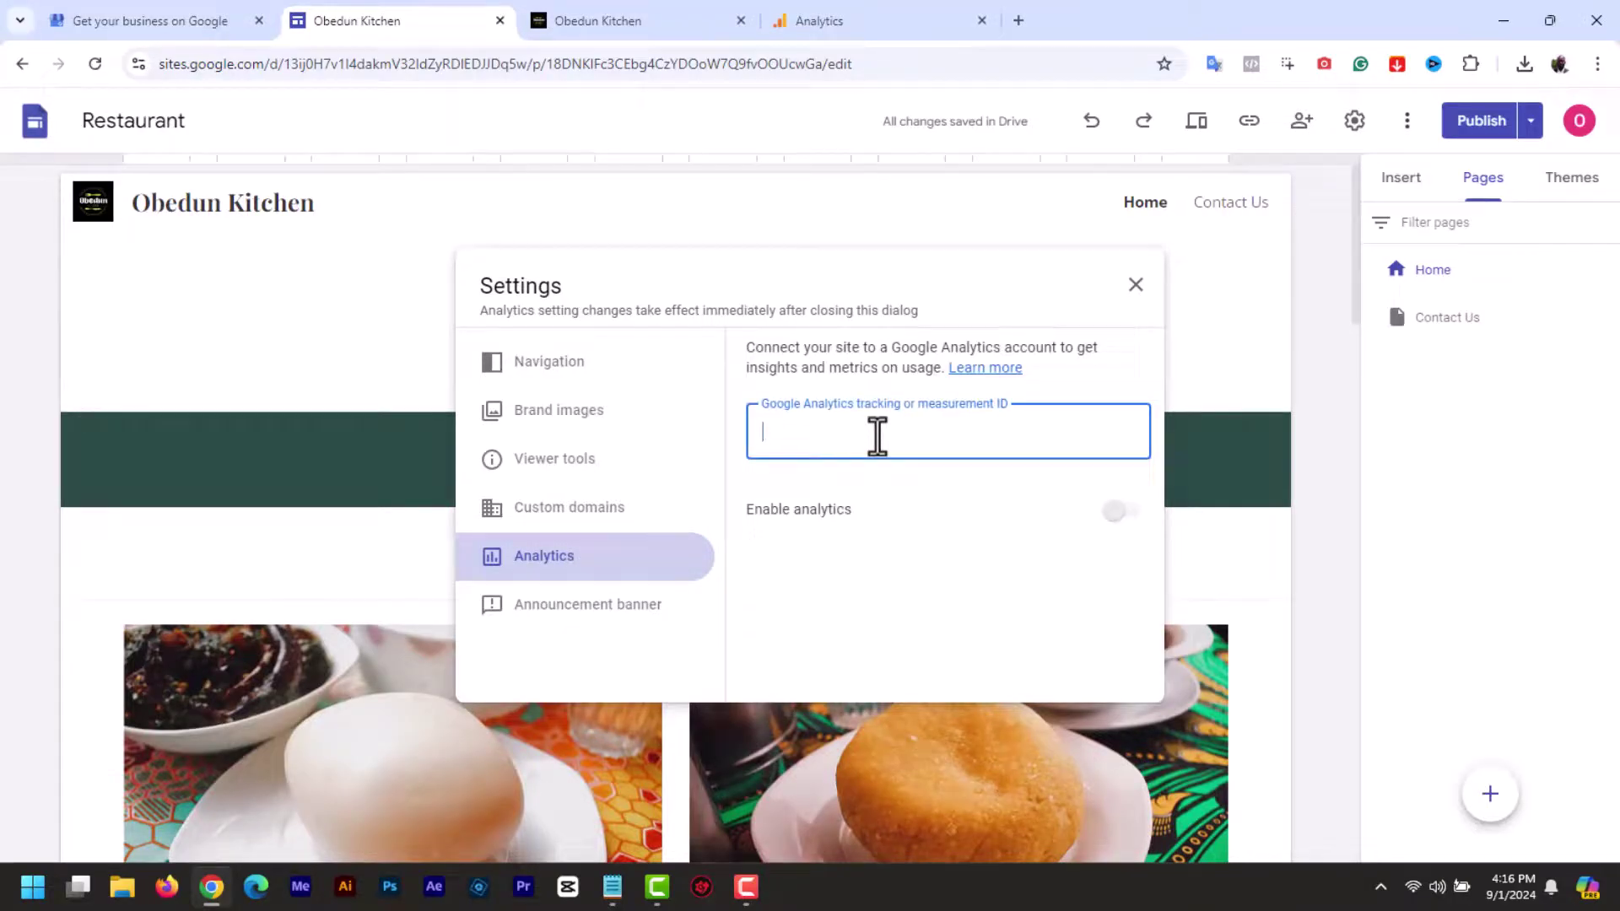
key(ctrl+v)
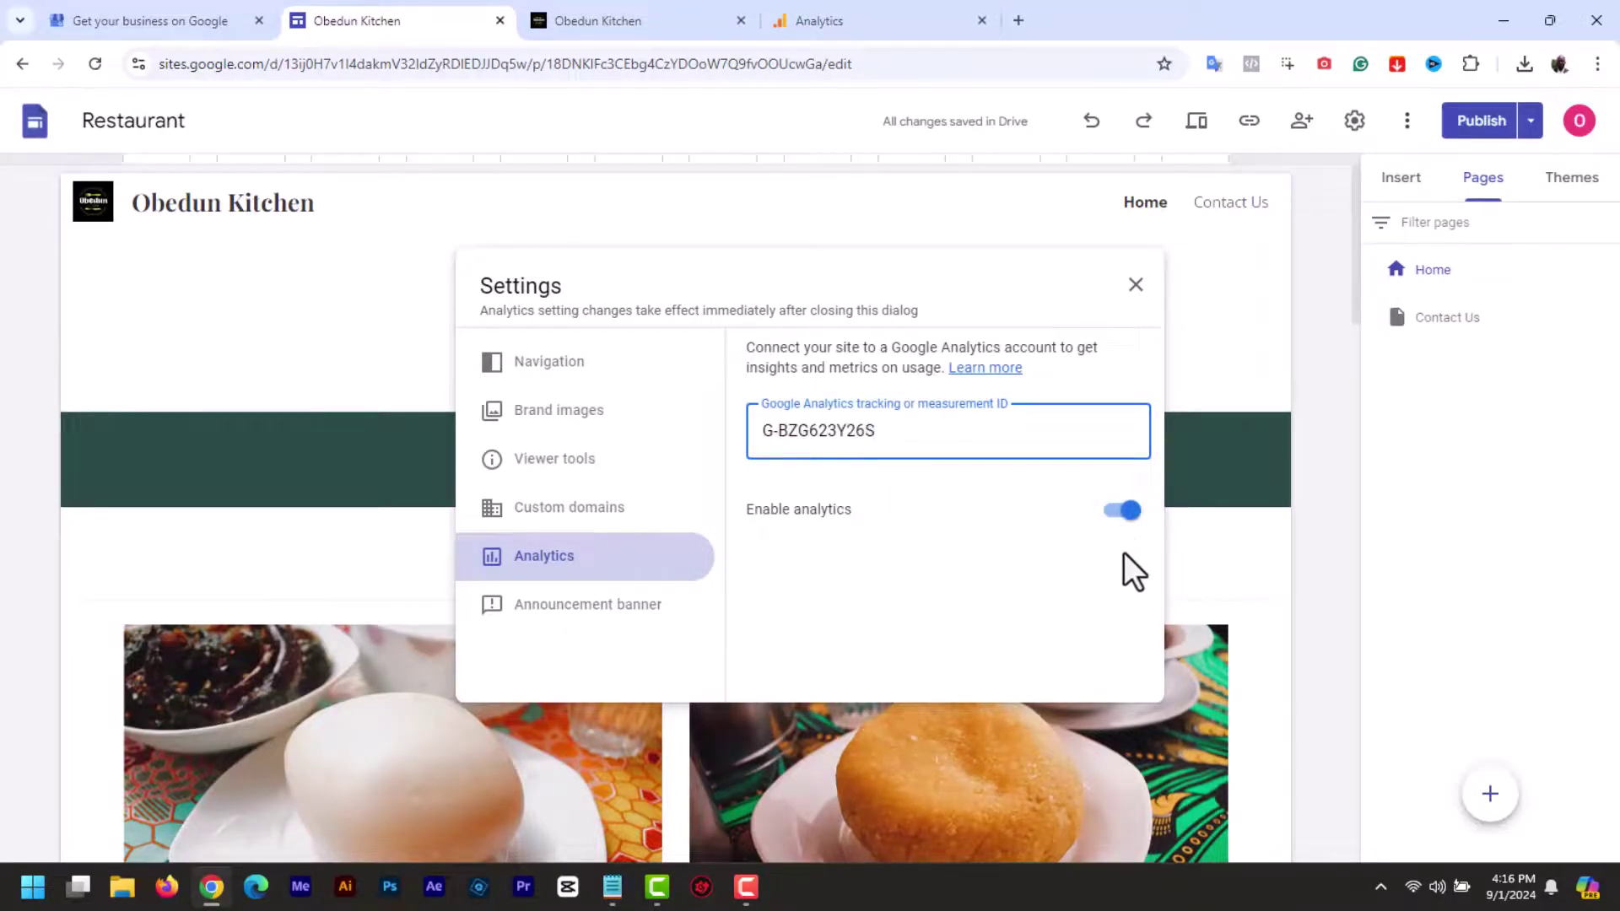
- Close the Sites settings, verify ownership via Google Analytics, and dismiss the confirmation
click(1241, 282)
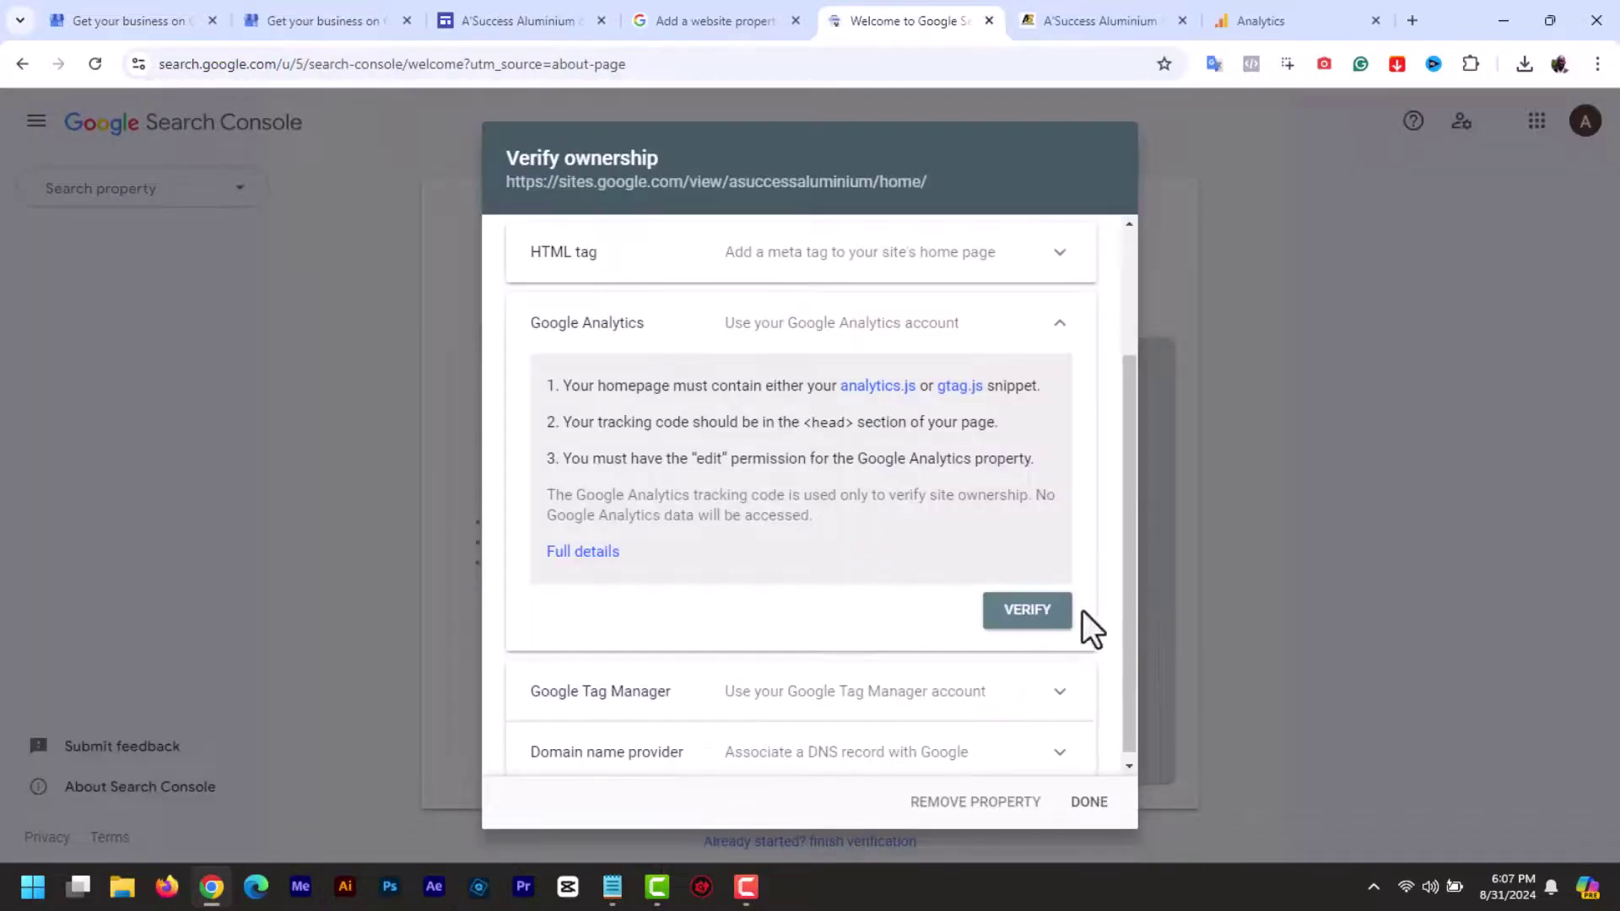
click(1023, 620)
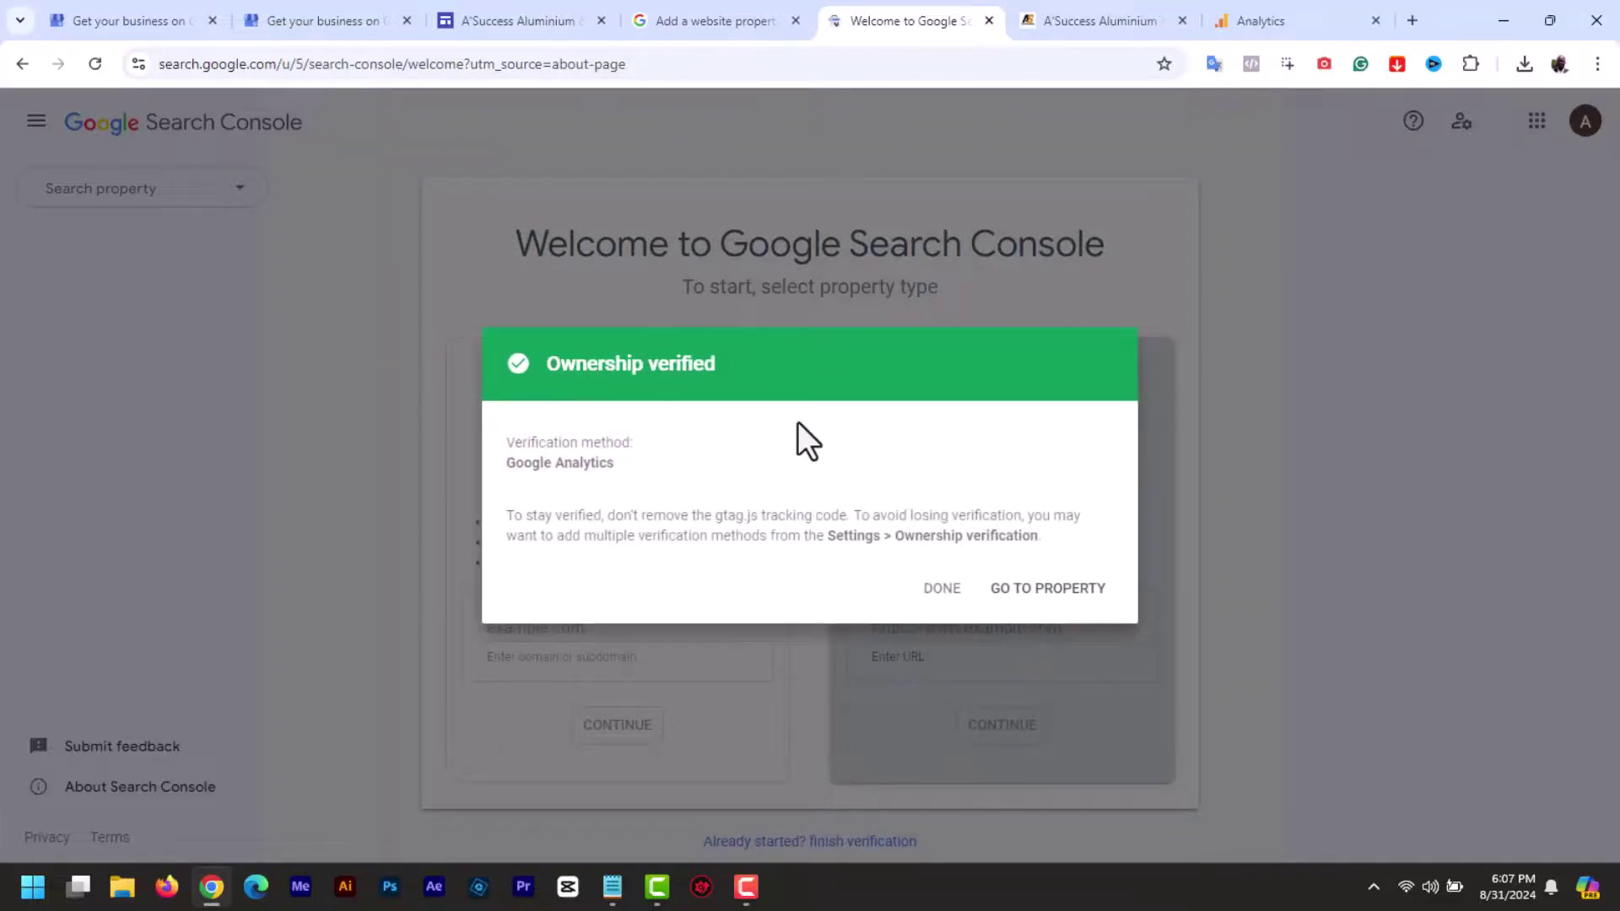
click(942, 590)
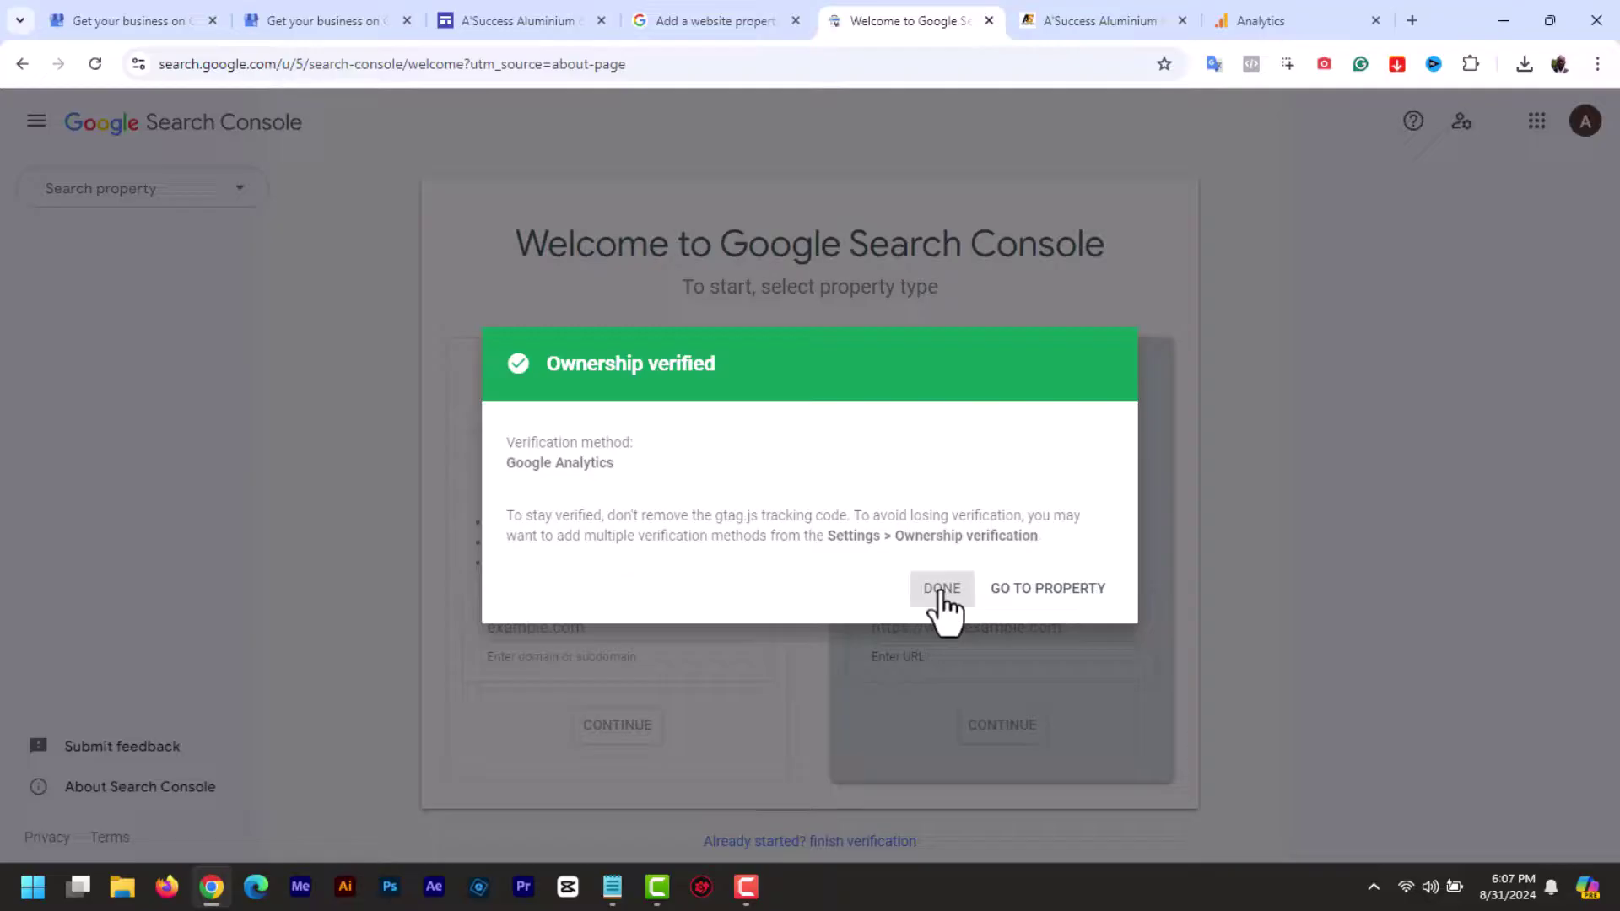